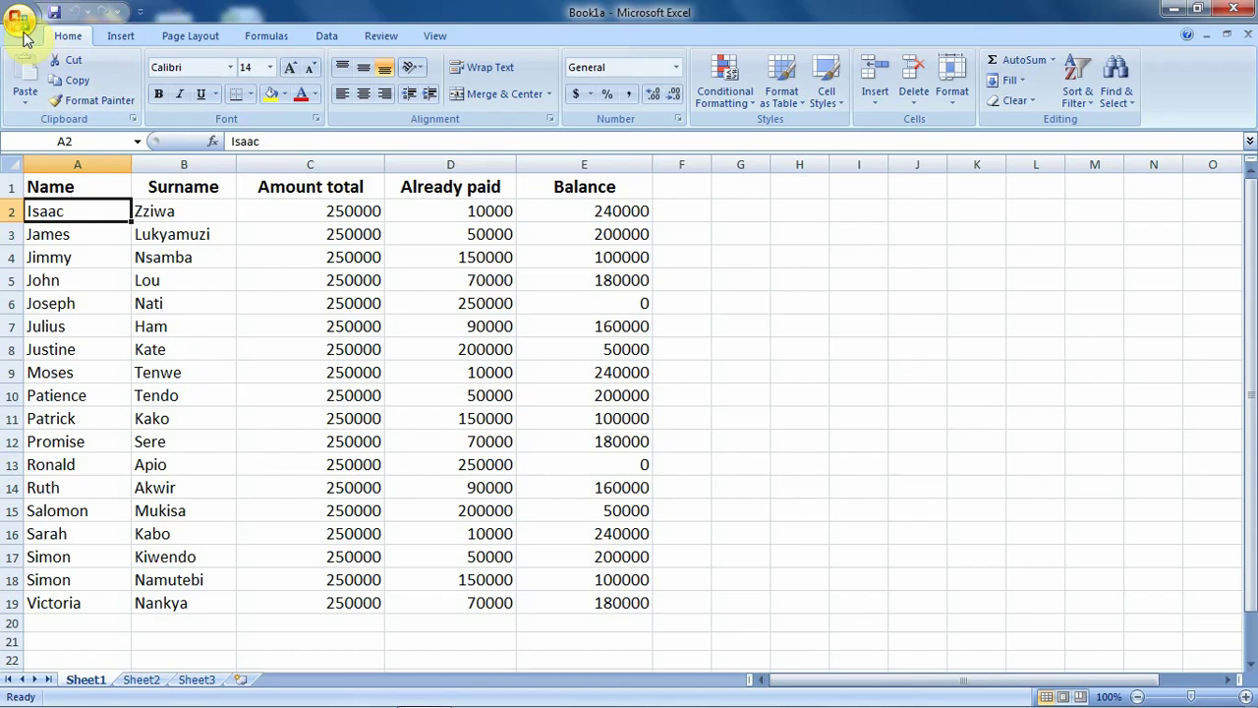
- Open the worksheet's print preview and check the first page at a closer zoom, then return to the full-page view
left_click(20, 24)
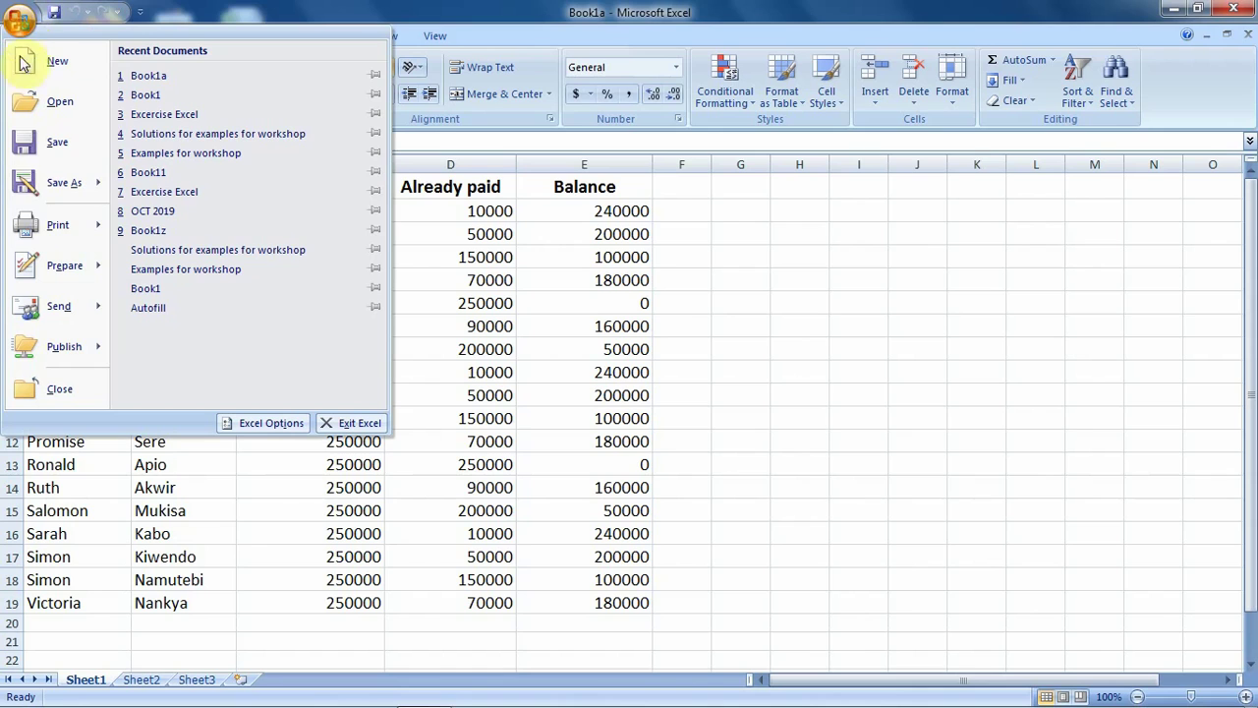
mouse_move(59, 226)
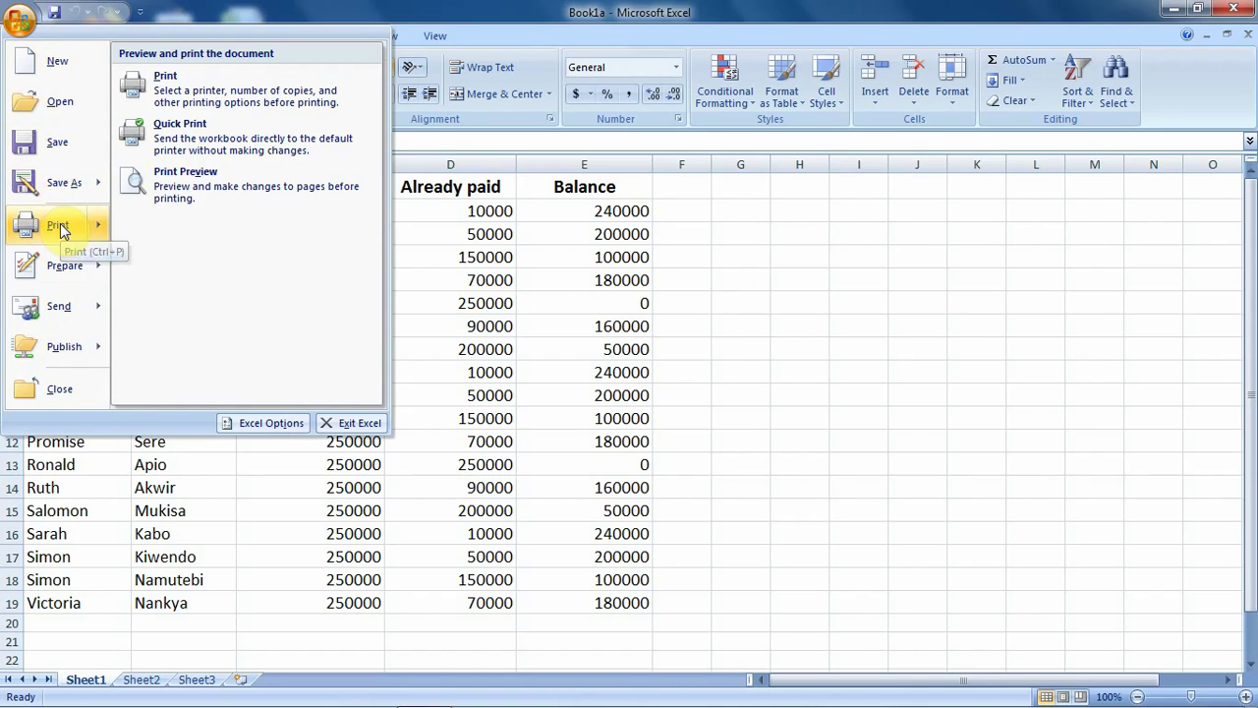
left_click(226, 181)
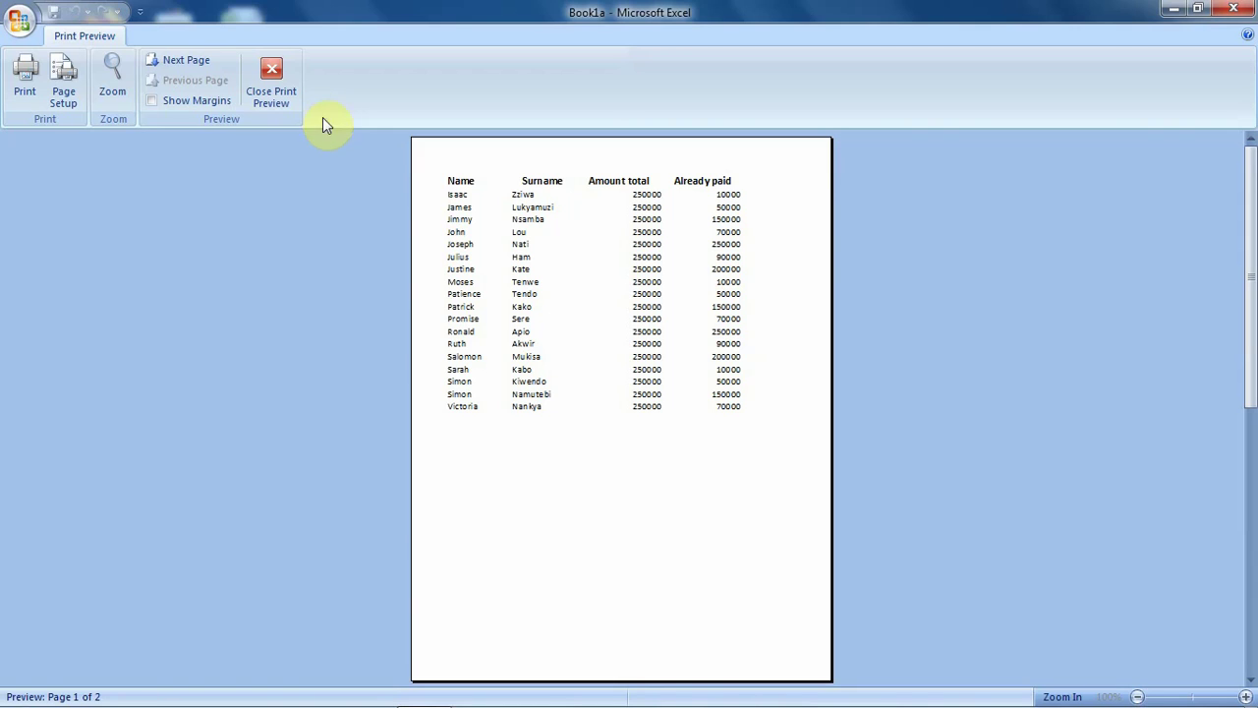
left_click(112, 69)
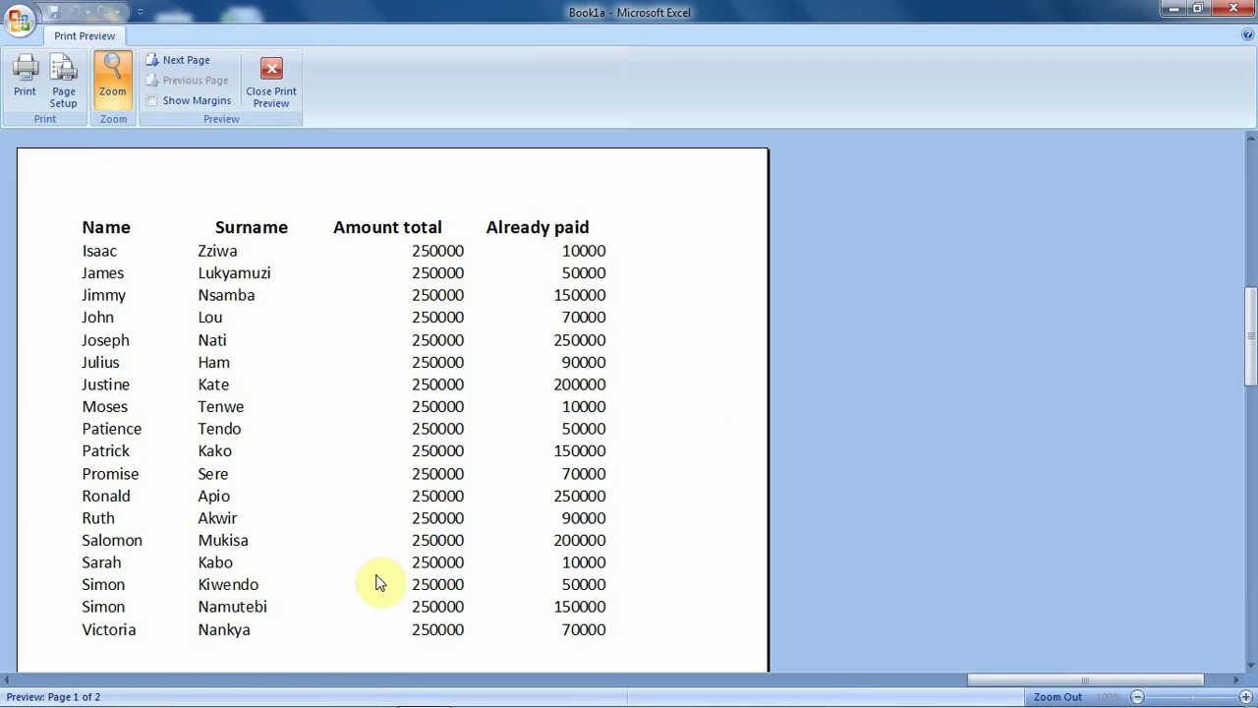
left_click(118, 72)
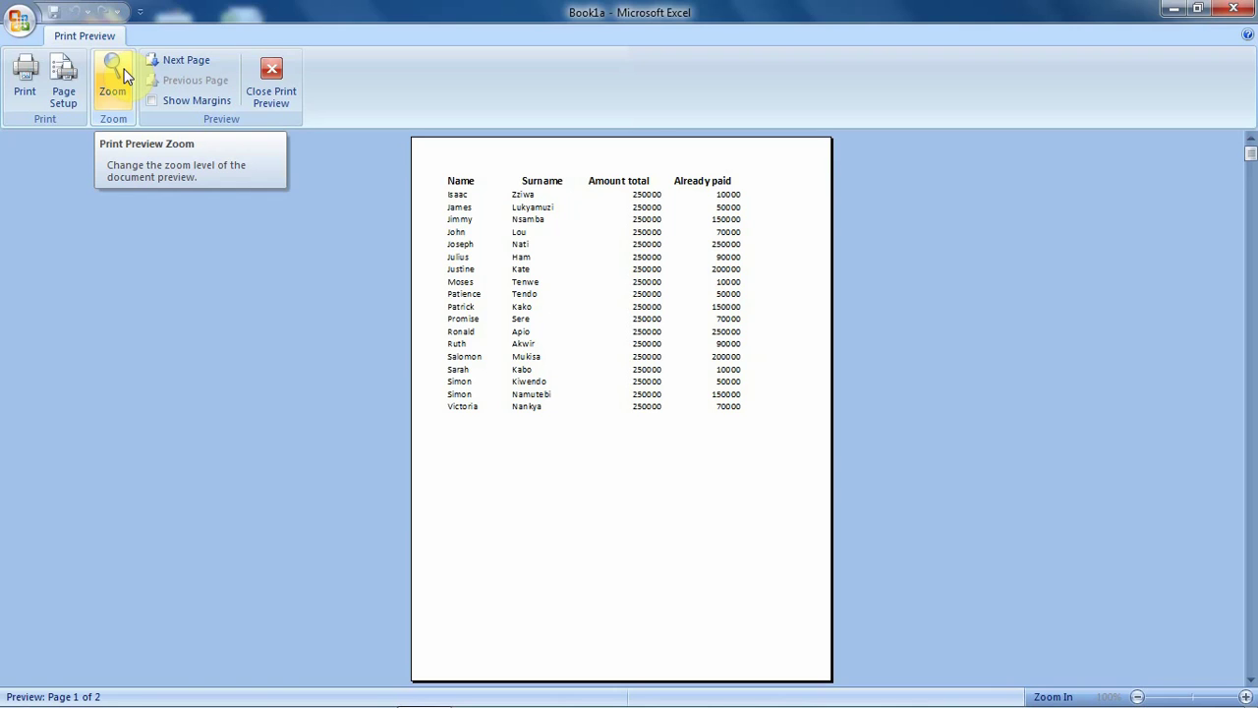
left_click(81, 100)
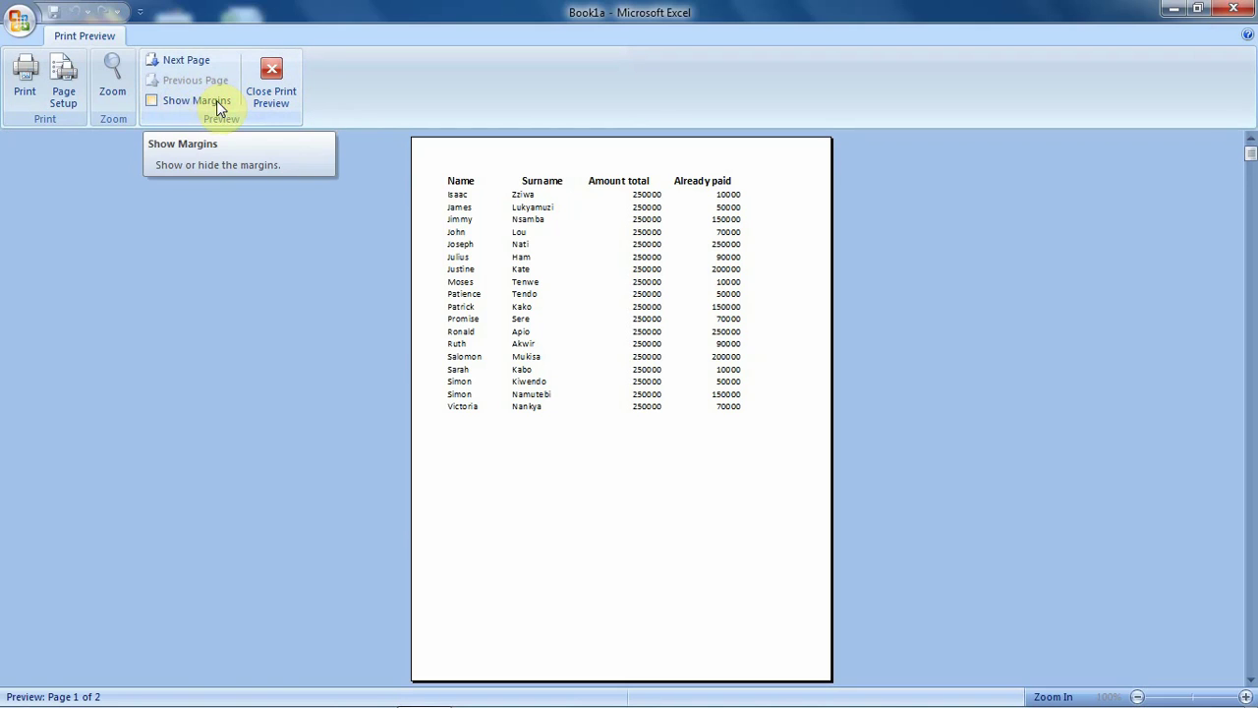
- Show the page margins in the preview and reduce the left to about 0.37, the right to about 0.43 and the bottom to about 0.47
left_click(152, 103)
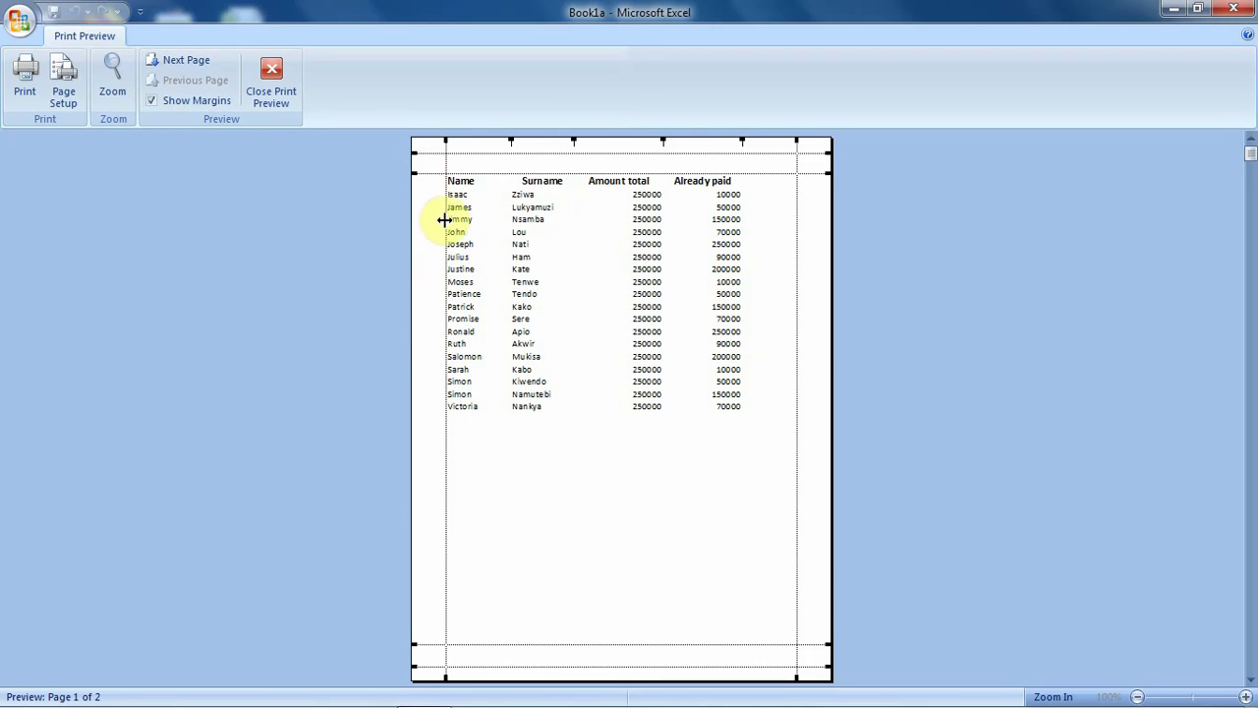
left_click_drag(444, 160, 428, 164)
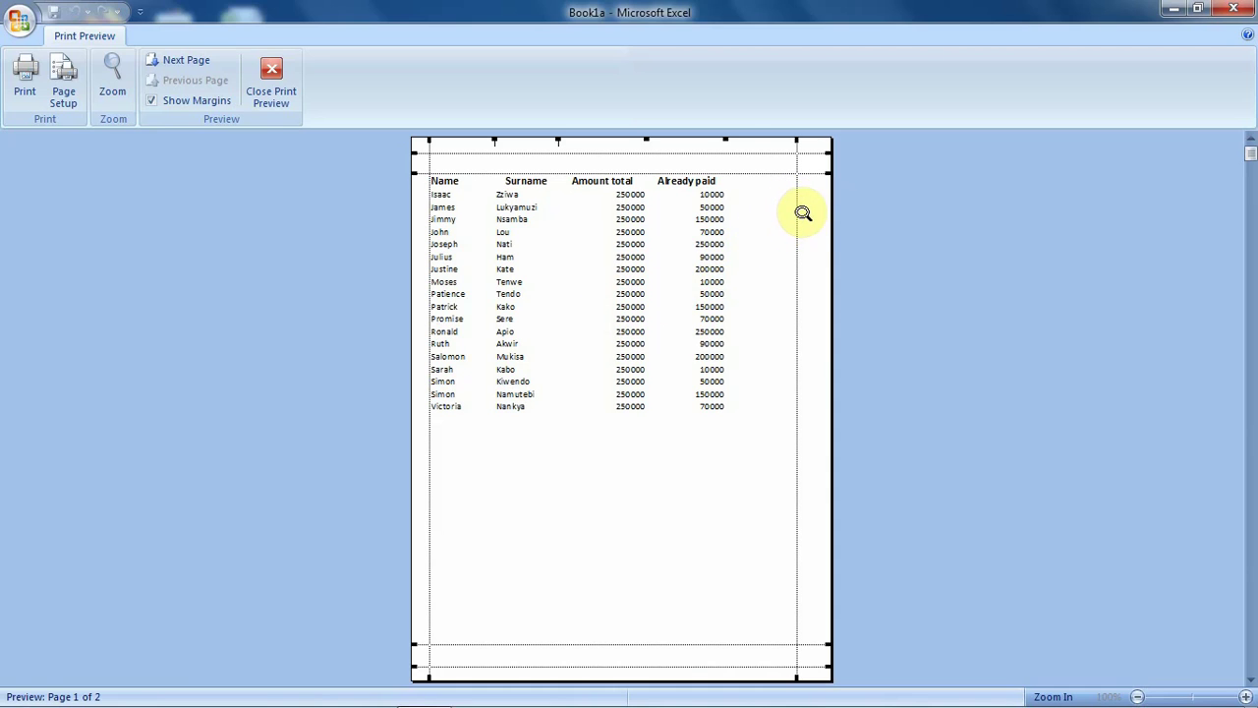
left_click_drag(796, 206, 811, 208)
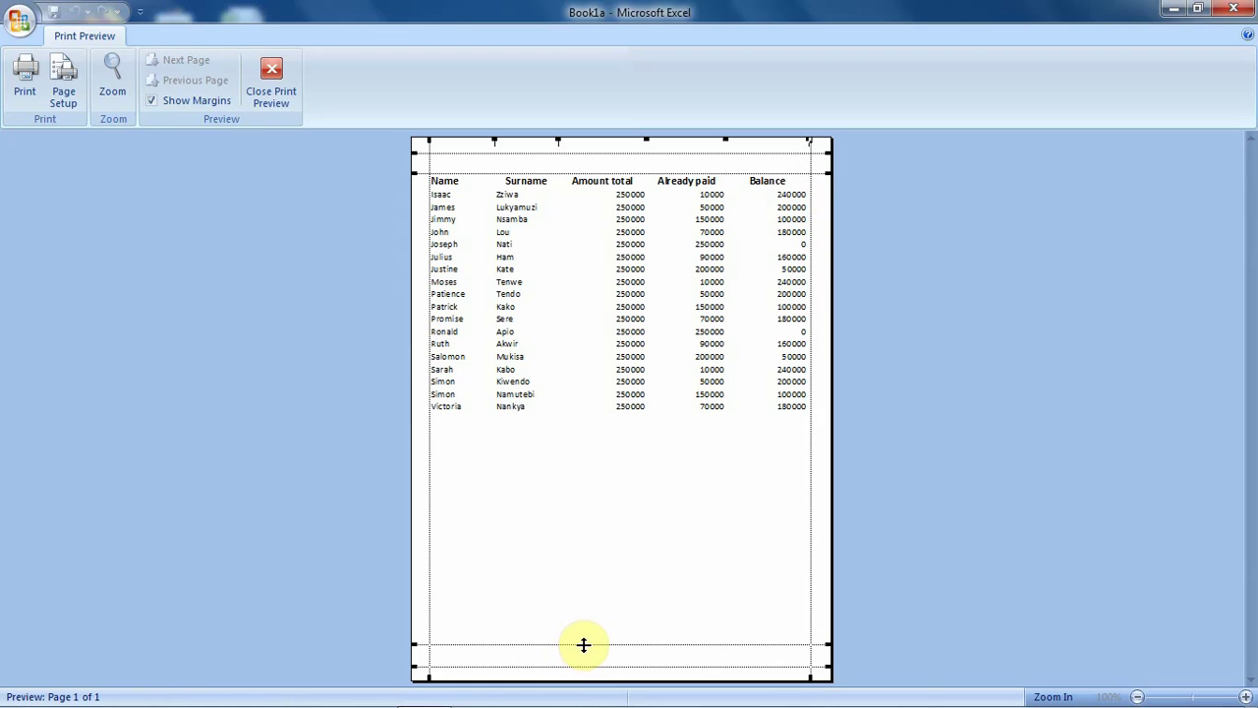
left_click_drag(583, 644, 584, 660)
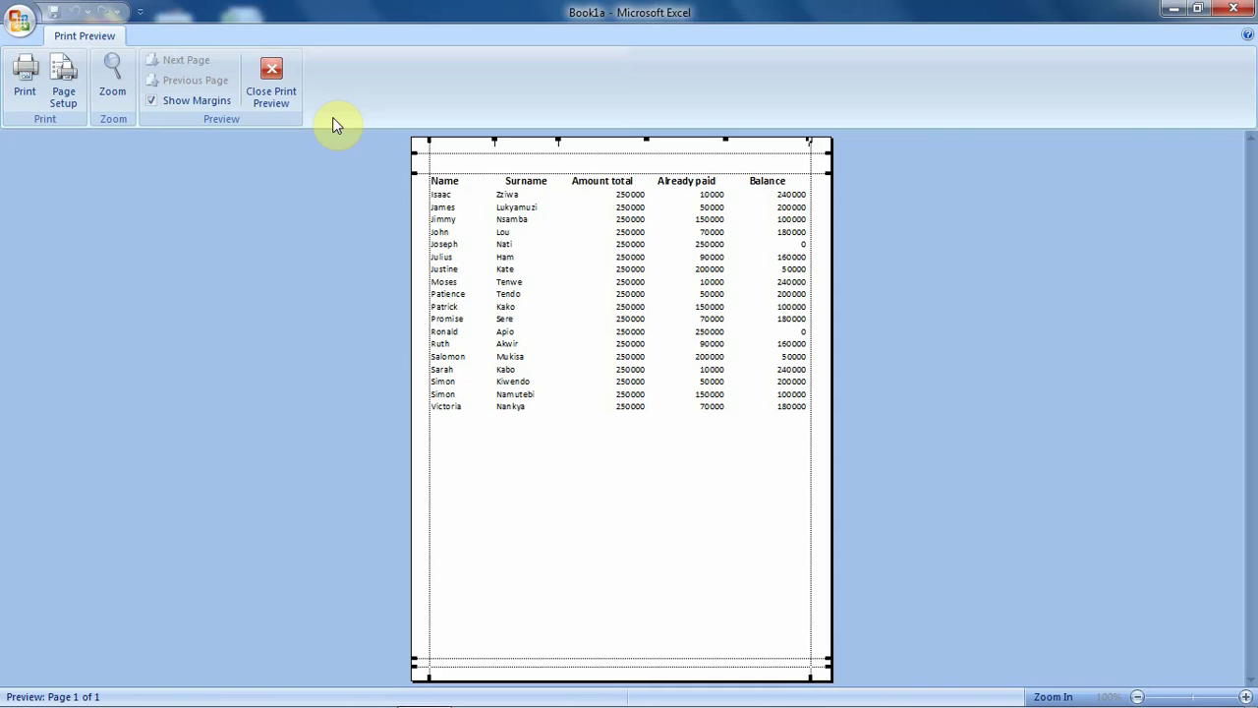
- In the page setup, choose landscape orientation and fit the printout to 1 page wide by 1 tall
left_click(64, 87)
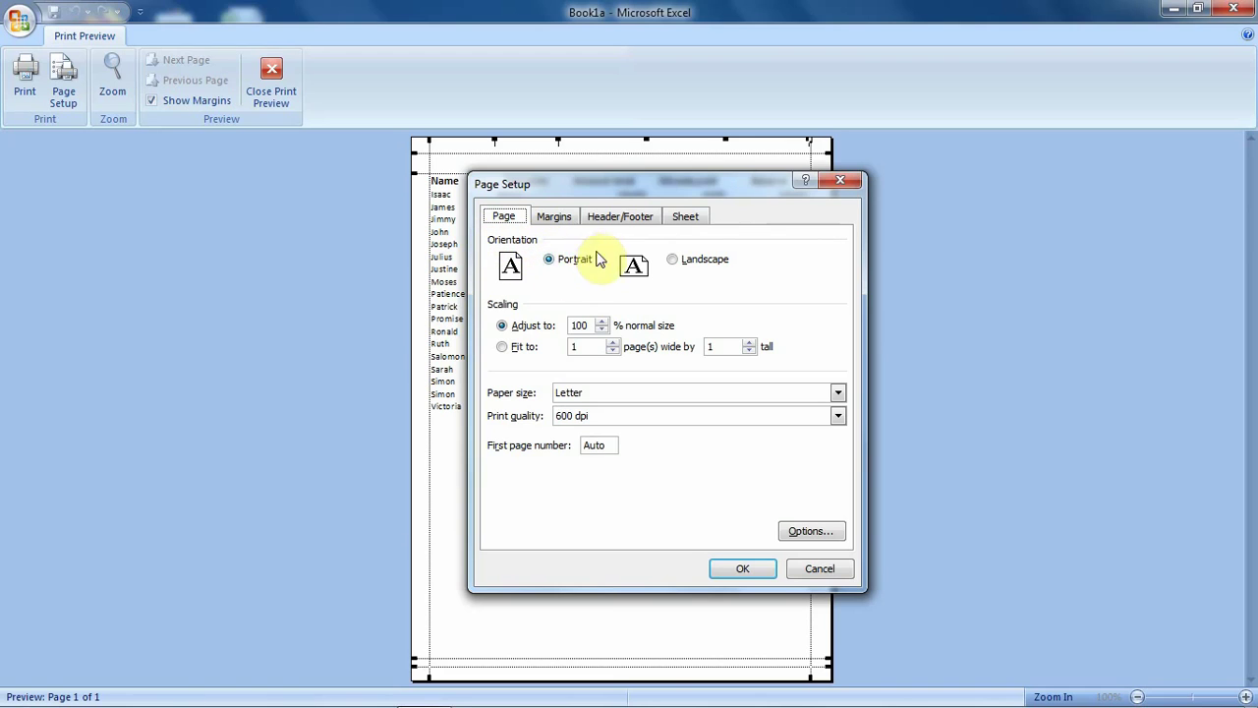
left_click(672, 258)
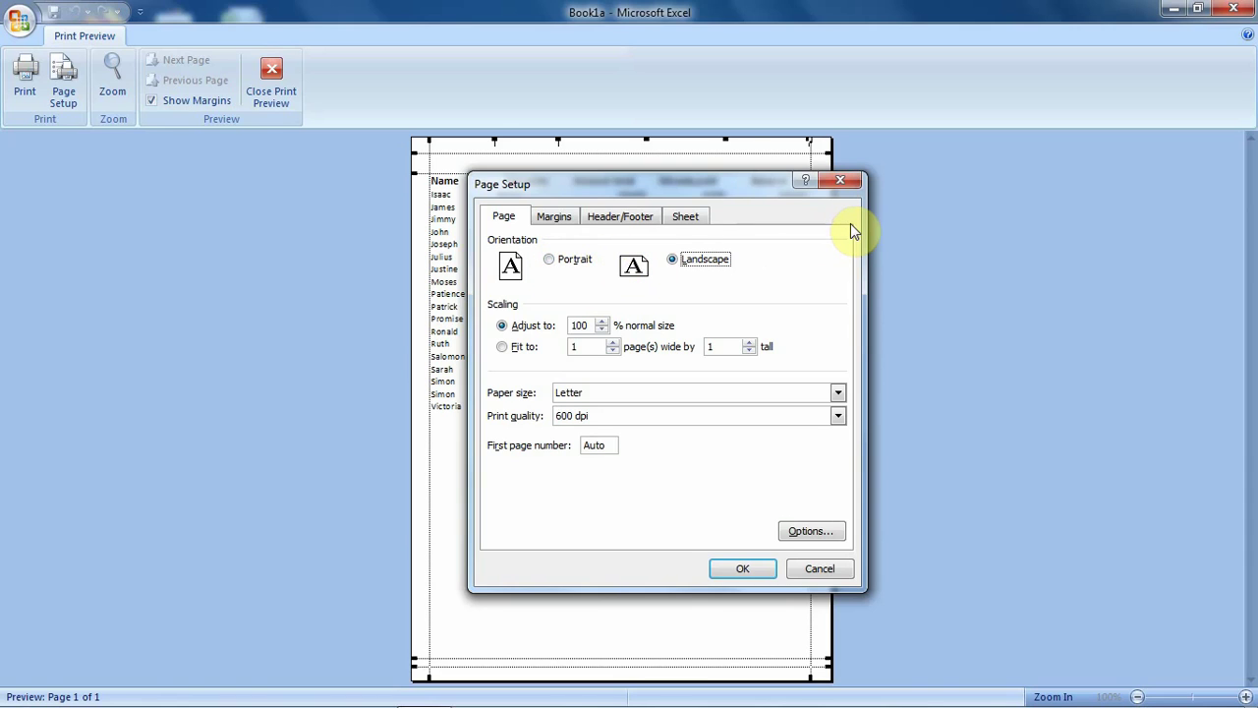
key("Tab")
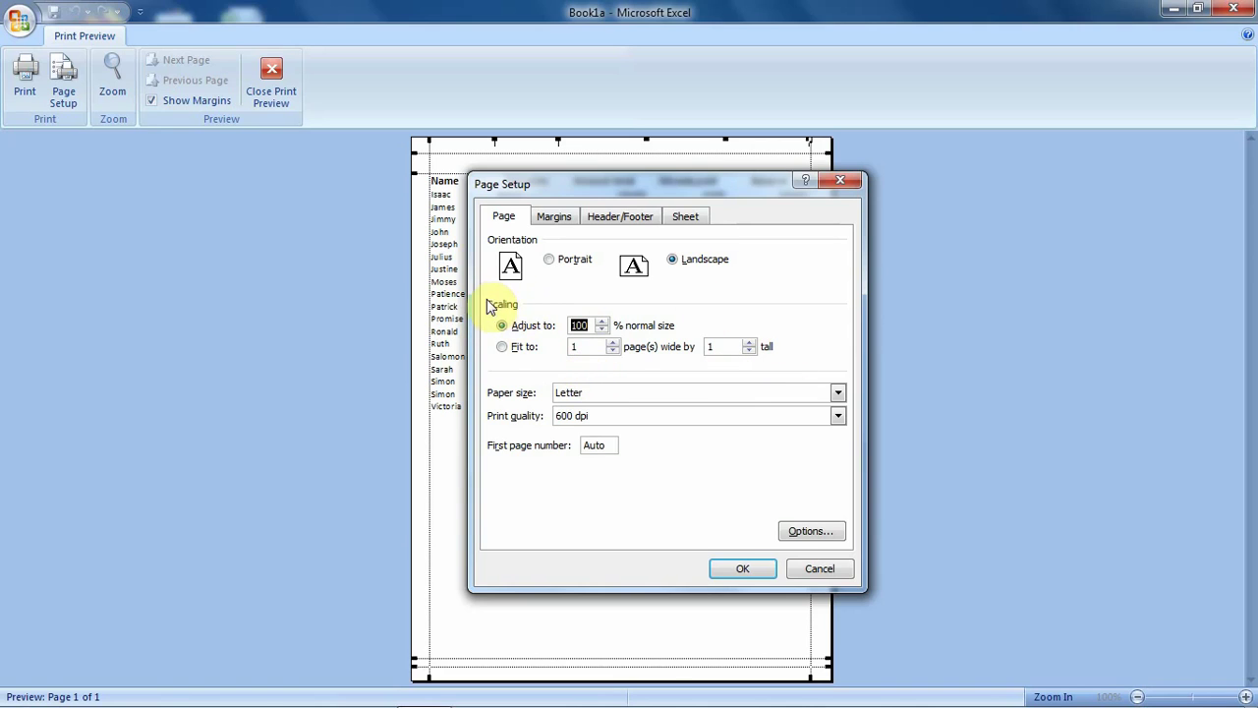
left_click(601, 323)
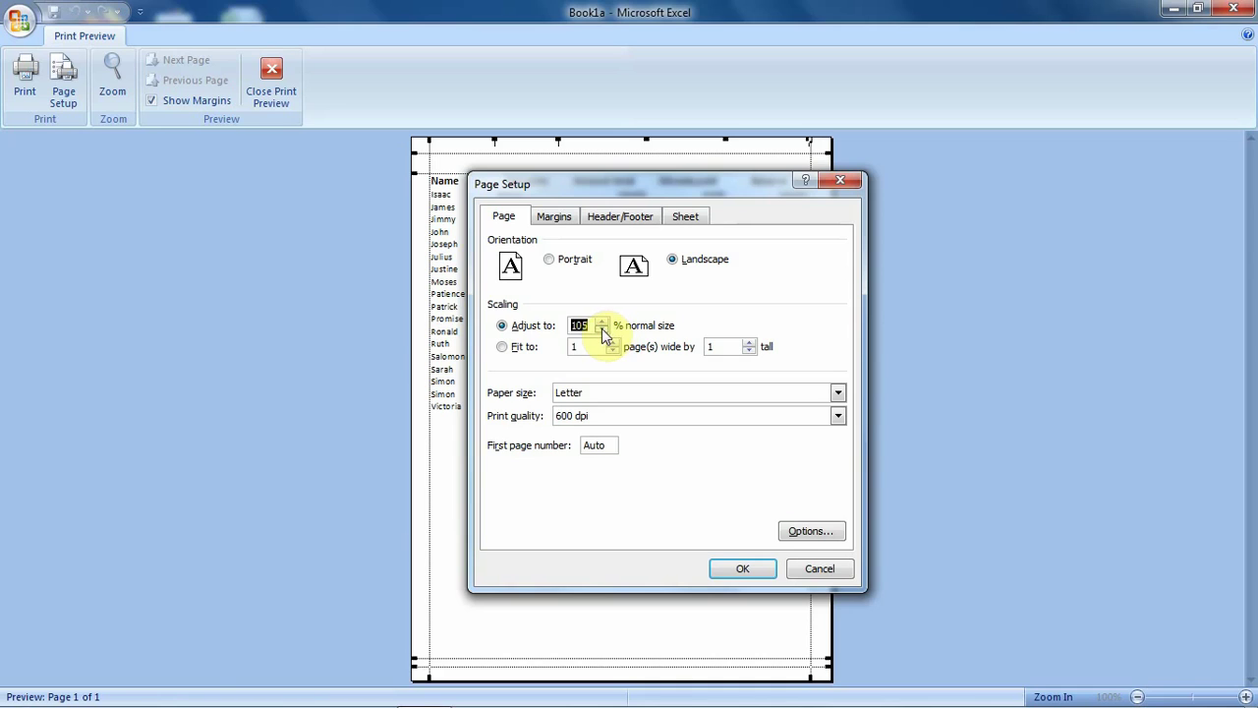
left_click(602, 331)
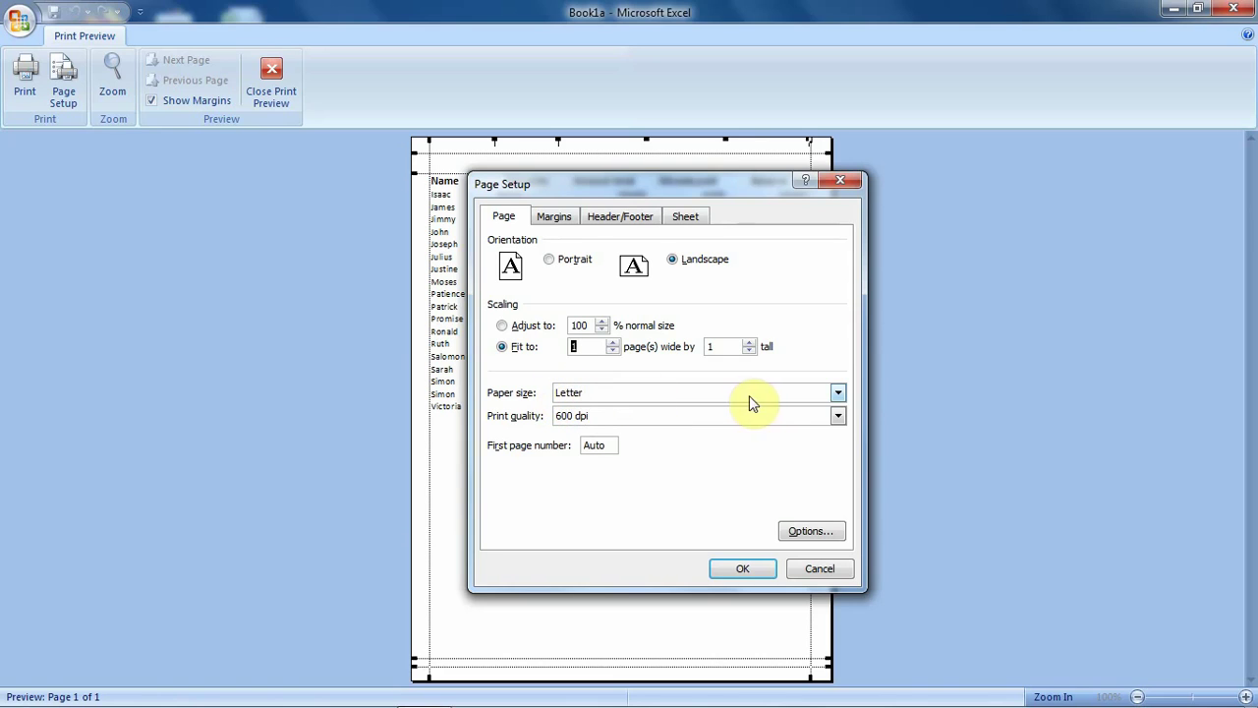
- Set the paper size to A4
left_click(838, 395)
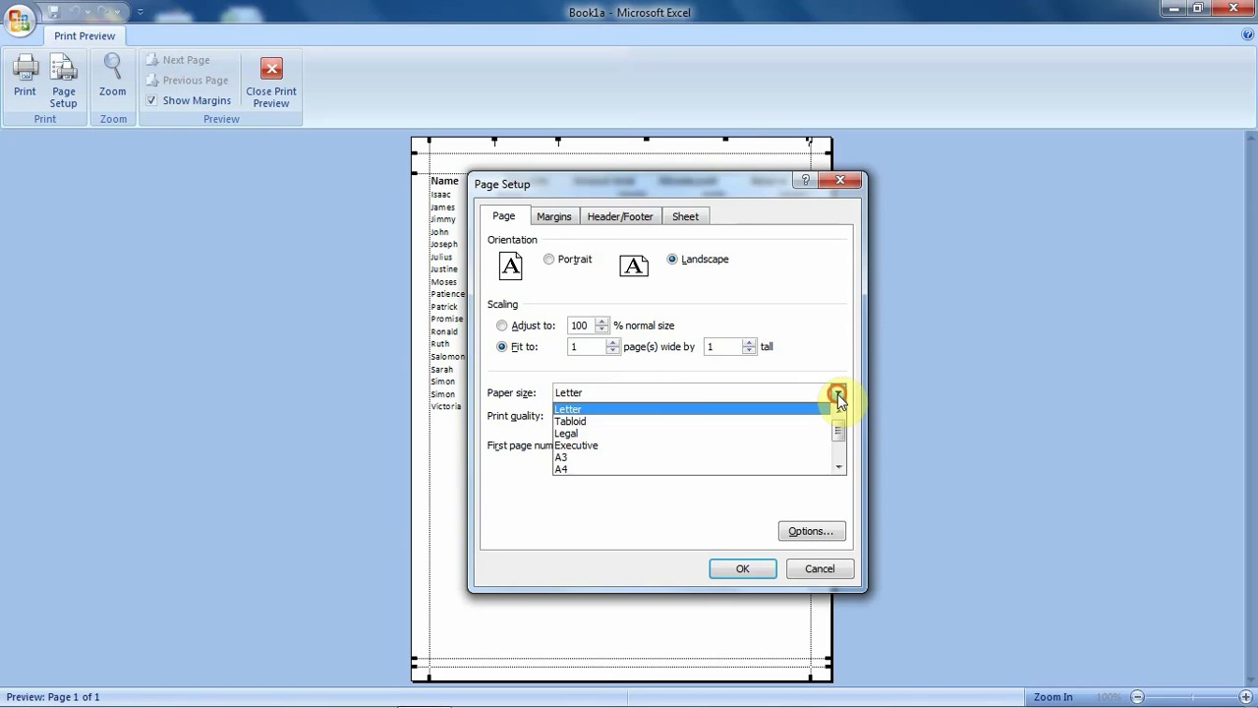
left_click(587, 468)
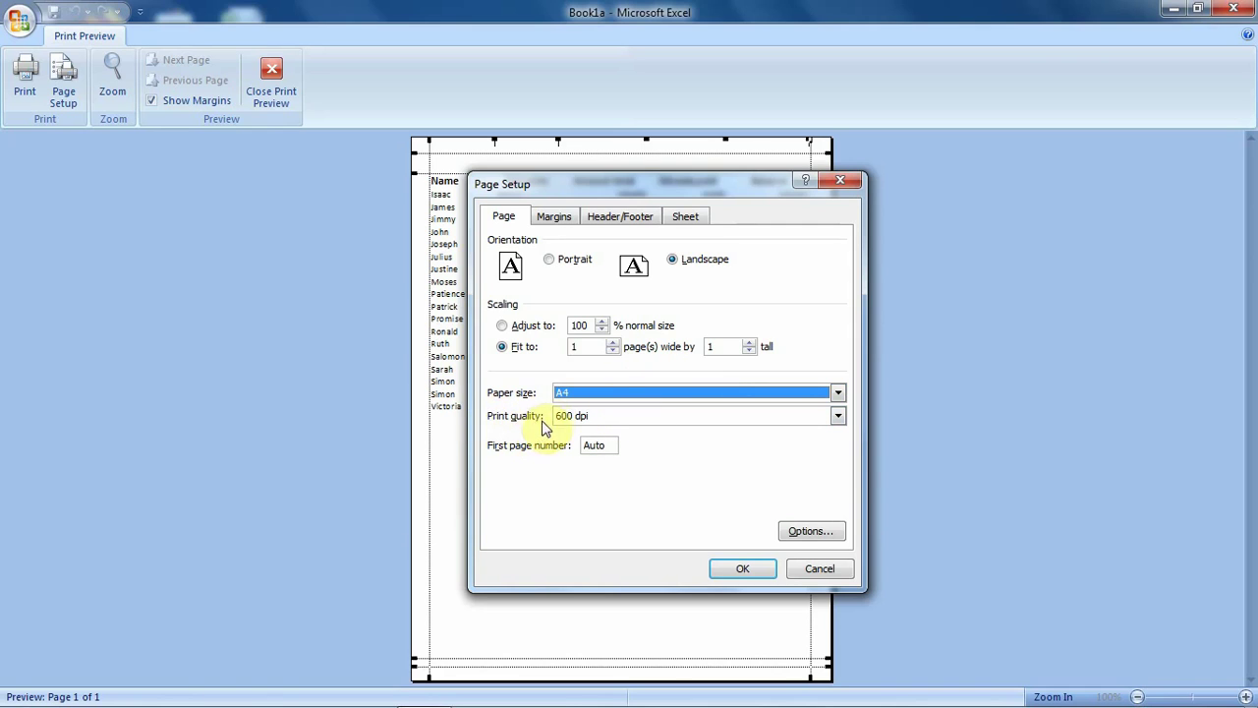
left_click(739, 448)
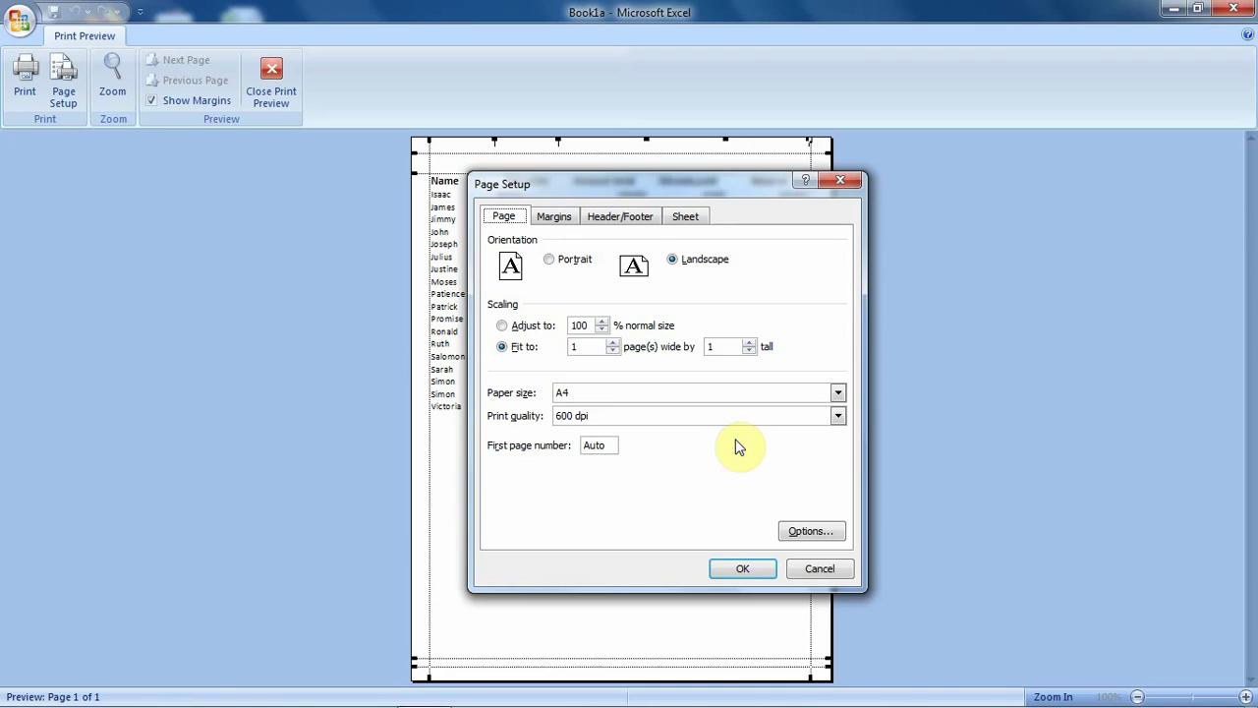
- Center the table on the page horizontally only, after trying out vertical centering
left_click(565, 221)
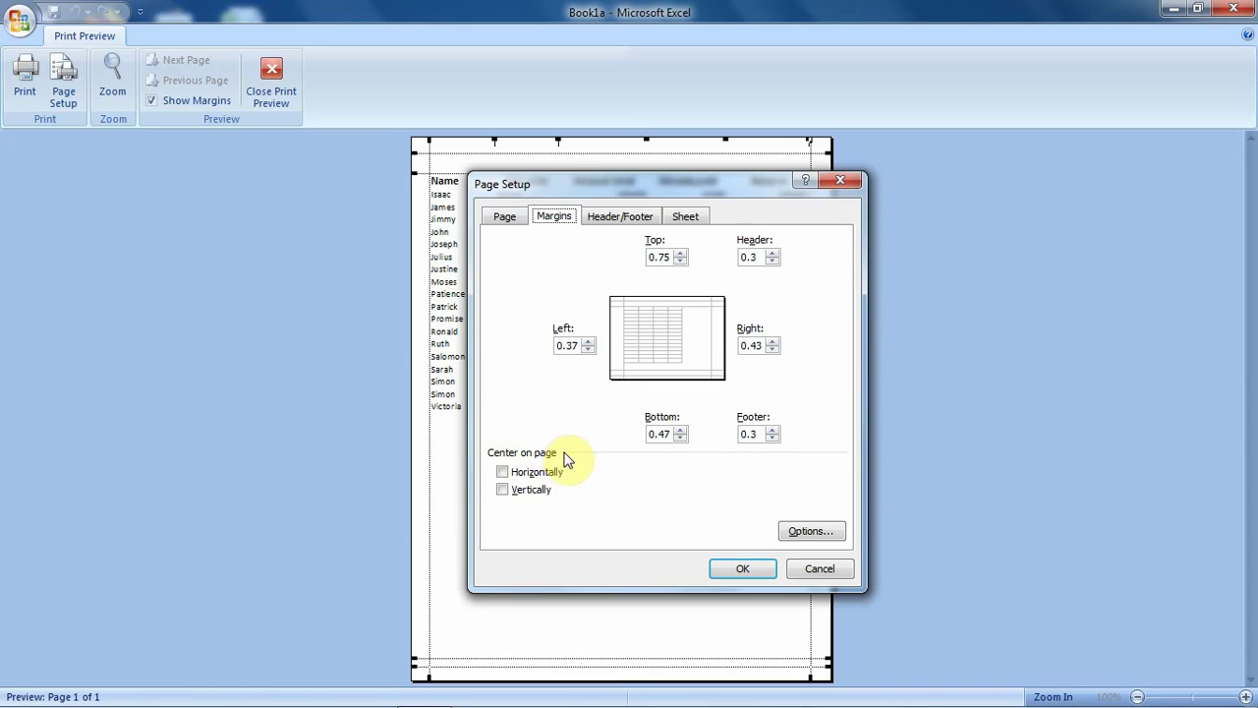
left_click(503, 489)
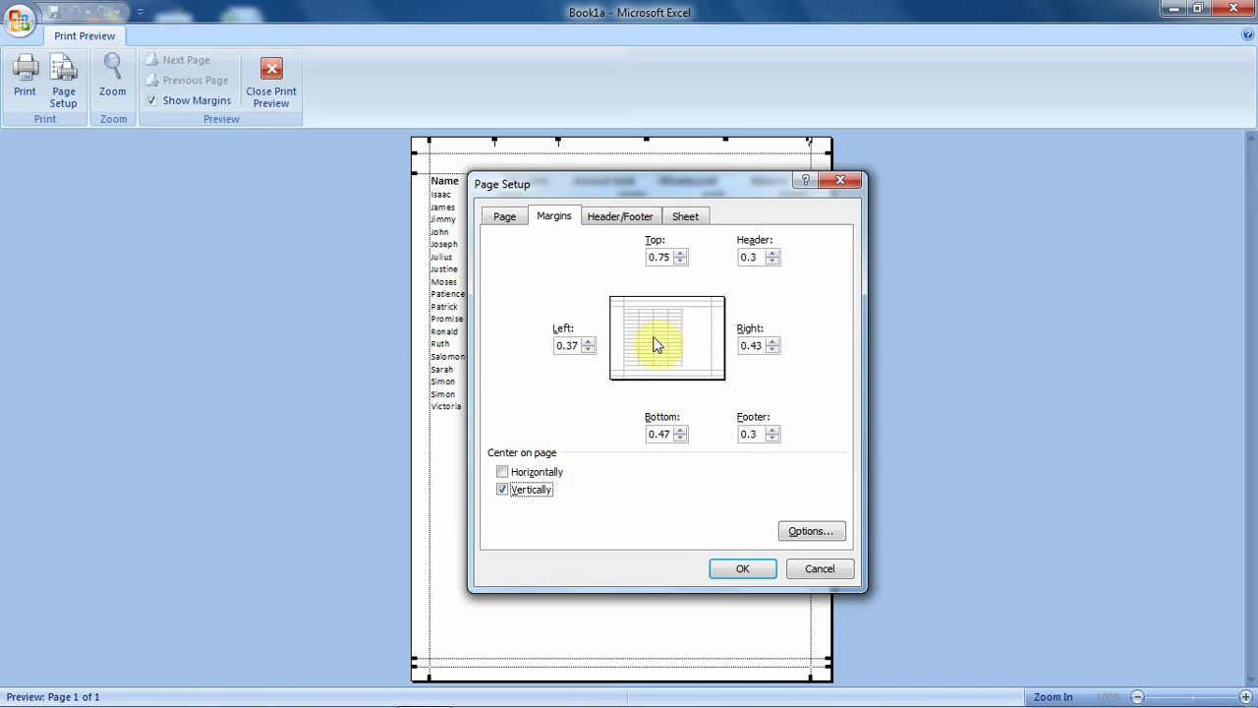
left_click(503, 490)
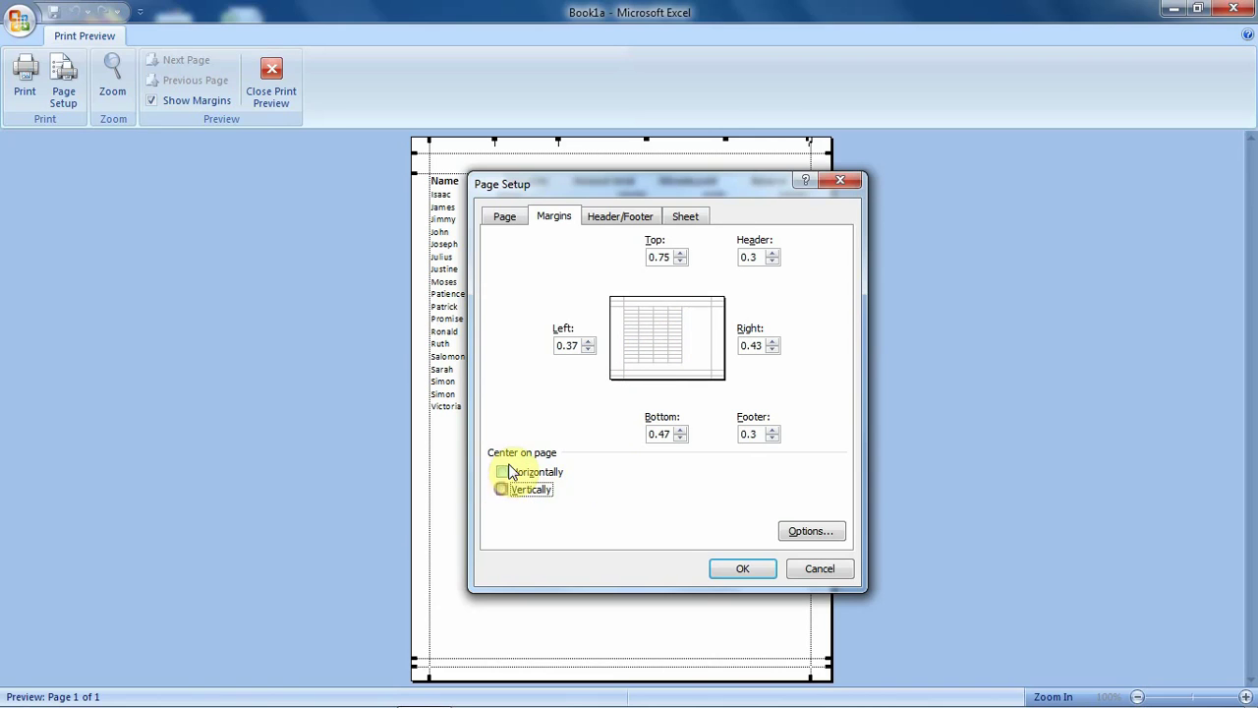
left_click(503, 473)
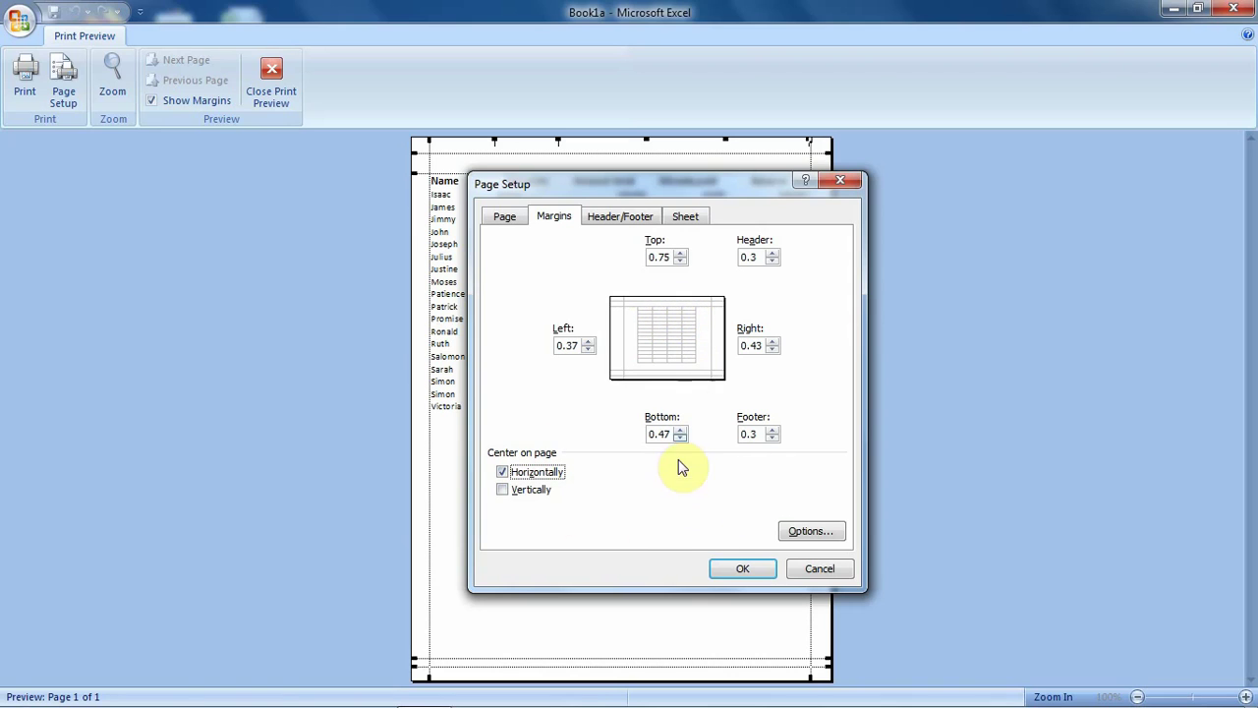
left_click(718, 470)
- Create a custom header with the date in the left section and the time in the center section
left_click(634, 218)
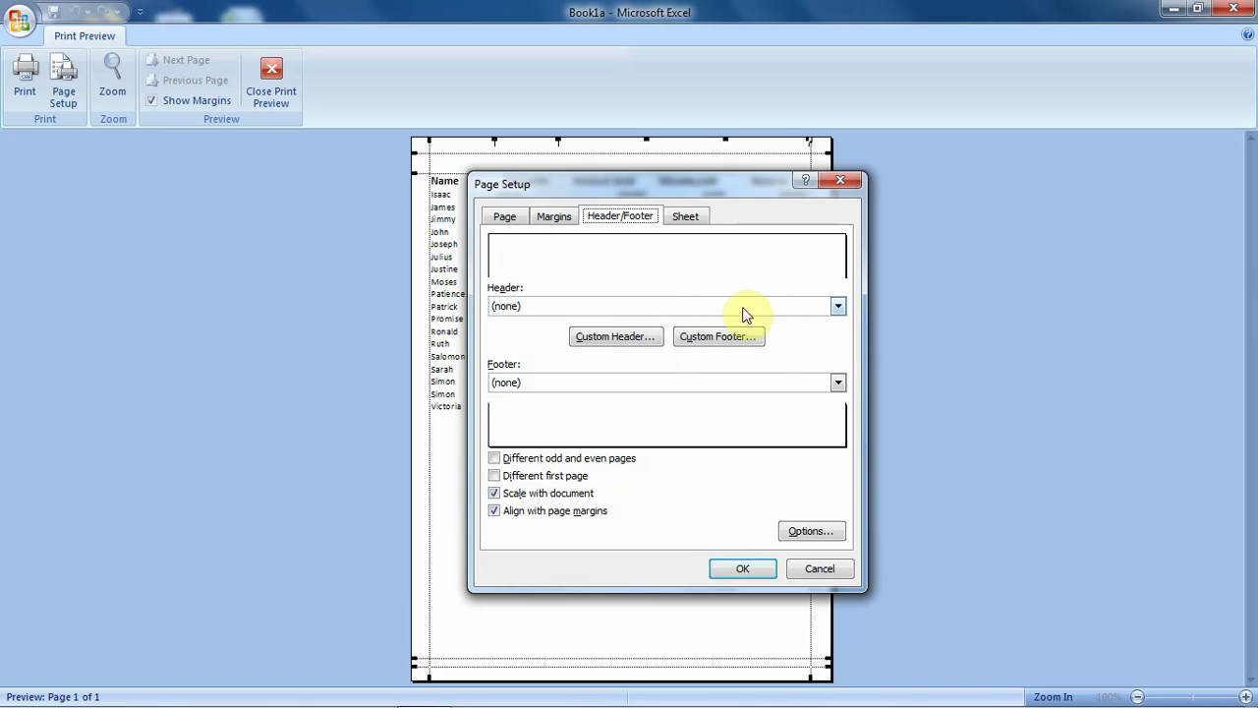
left_click(611, 337)
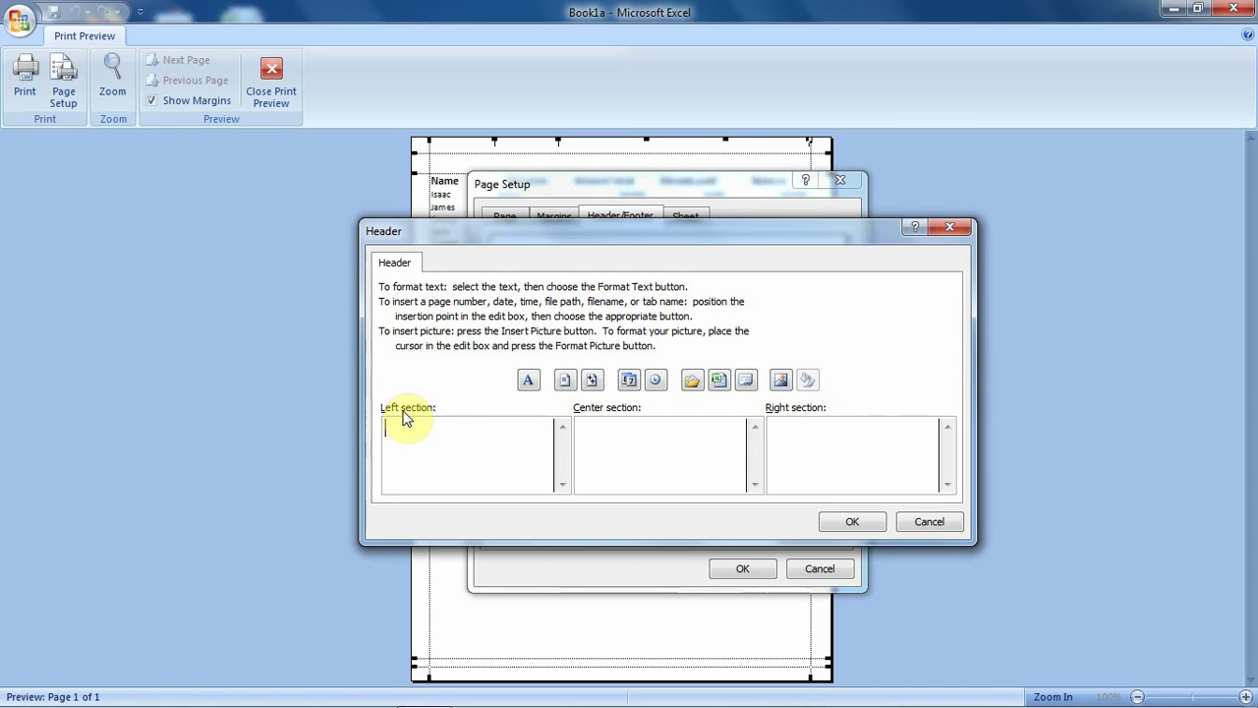
left_click(631, 380)
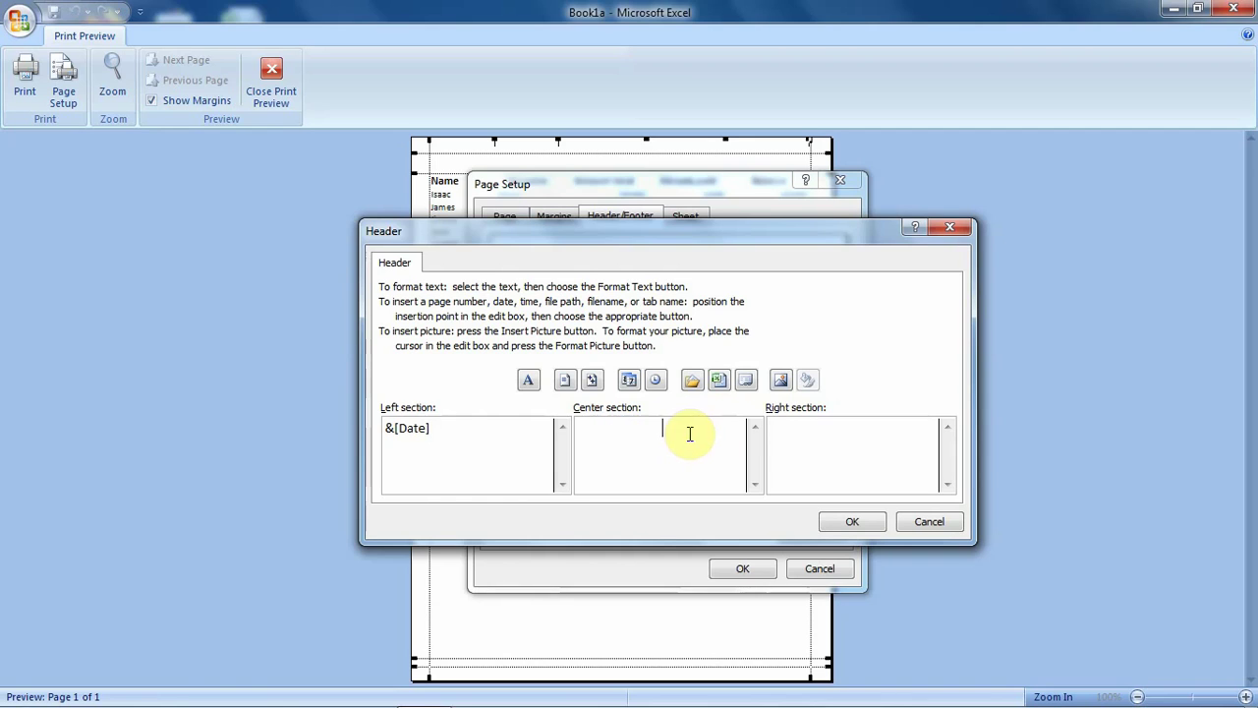
left_click(657, 381)
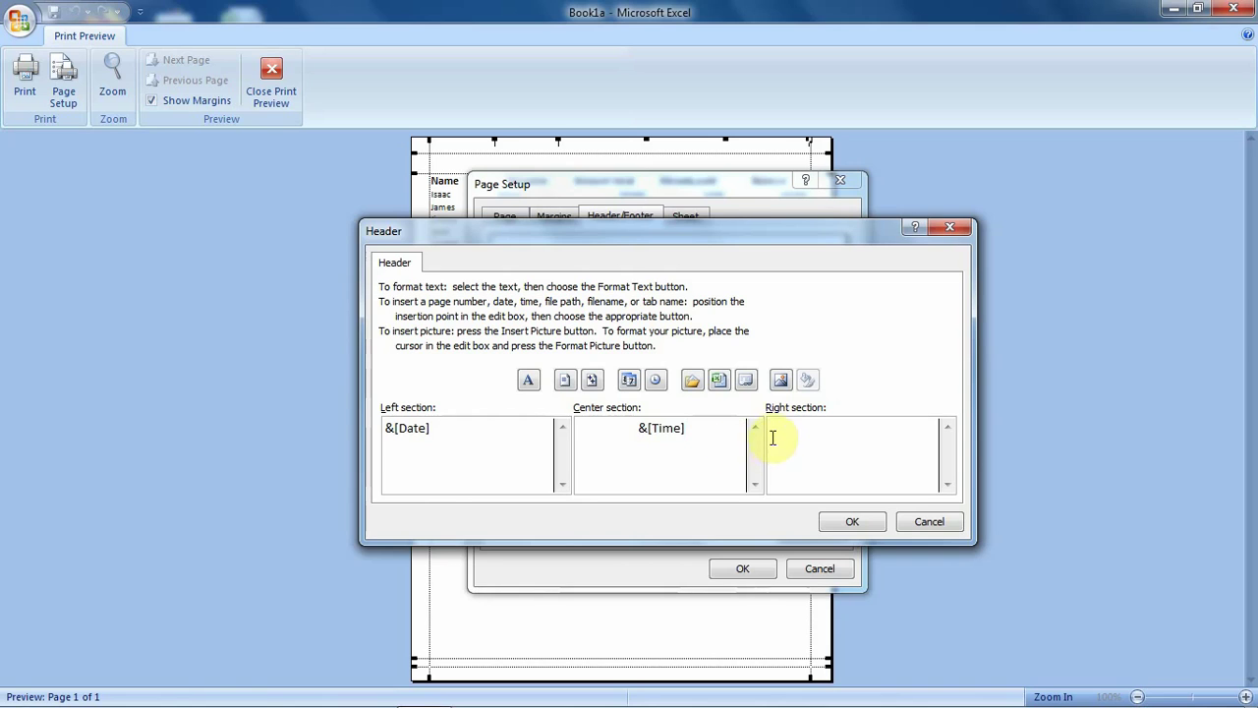
left_click(850, 519)
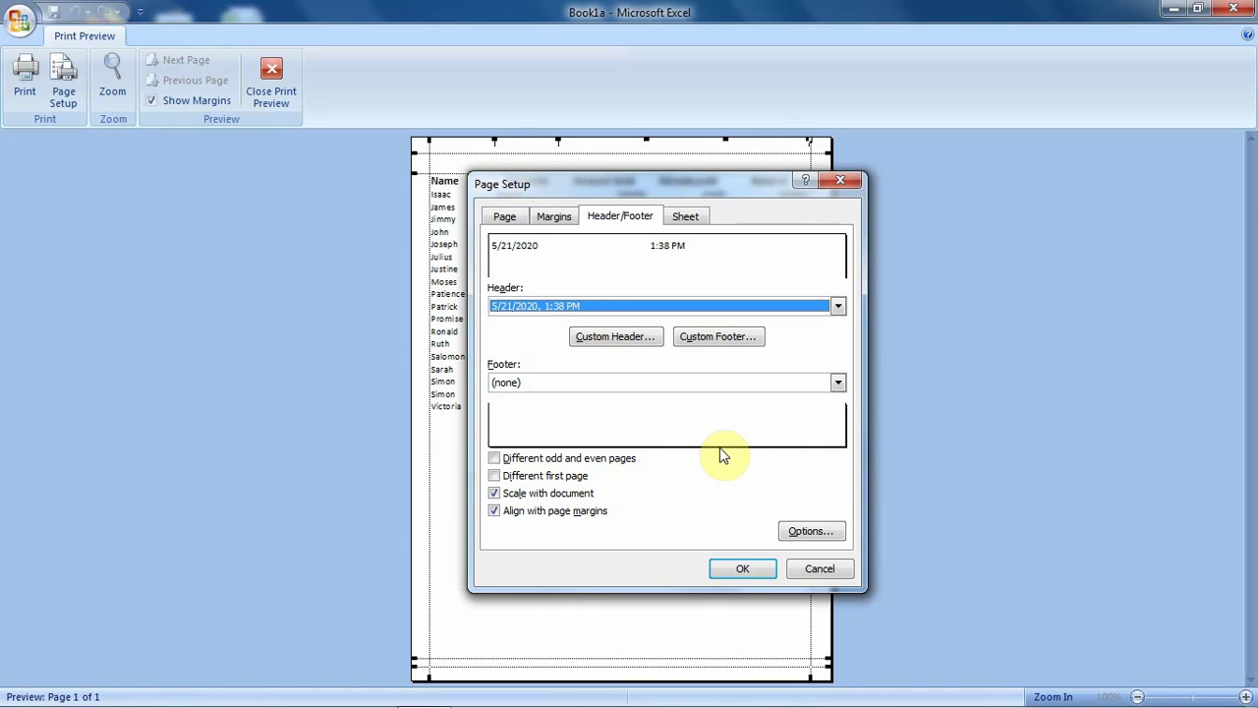
- Create a custom footer with the total number of pages in the right section, review the sheet print options and apply the page setup
left_click(732, 339)
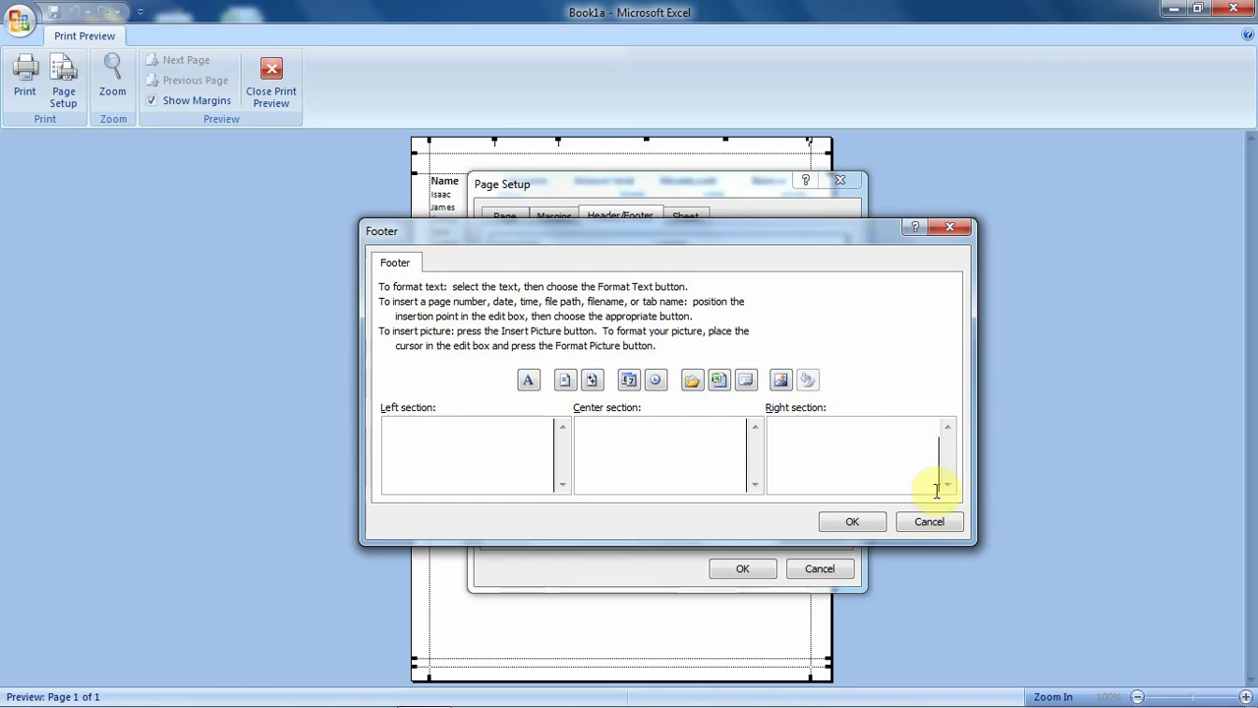
left_click(591, 383)
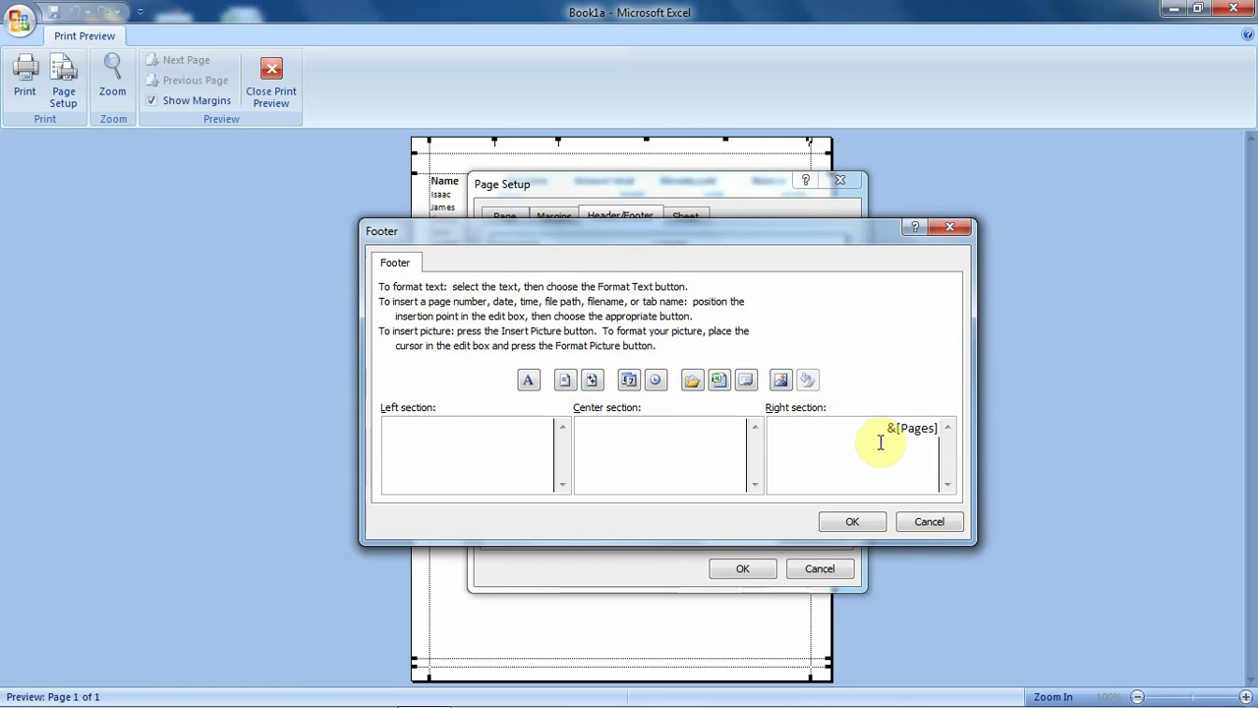
left_click(853, 522)
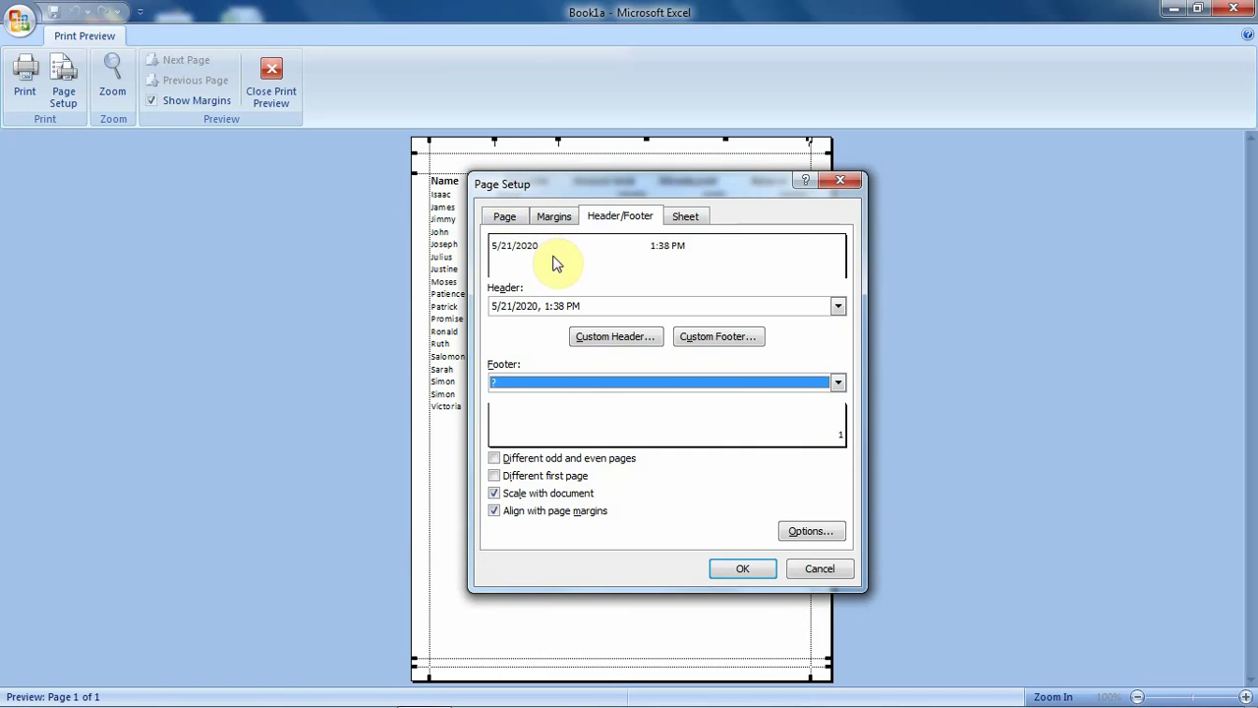
left_click(694, 222)
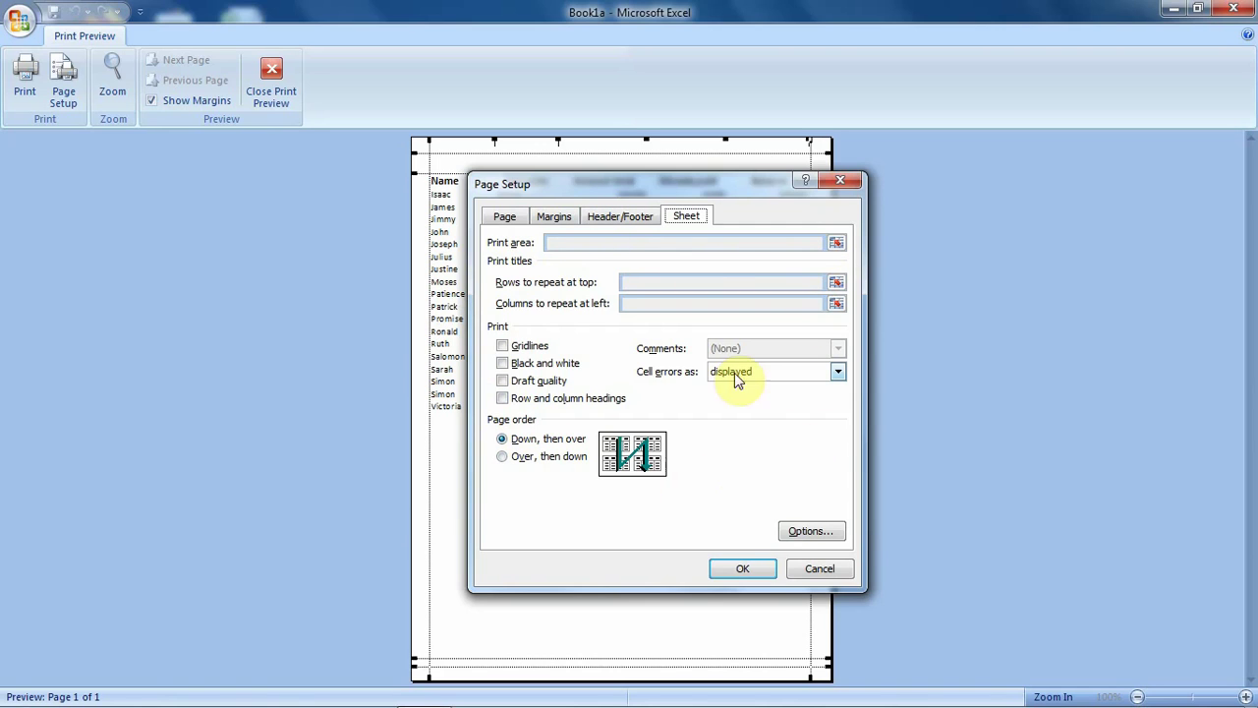
left_click(742, 570)
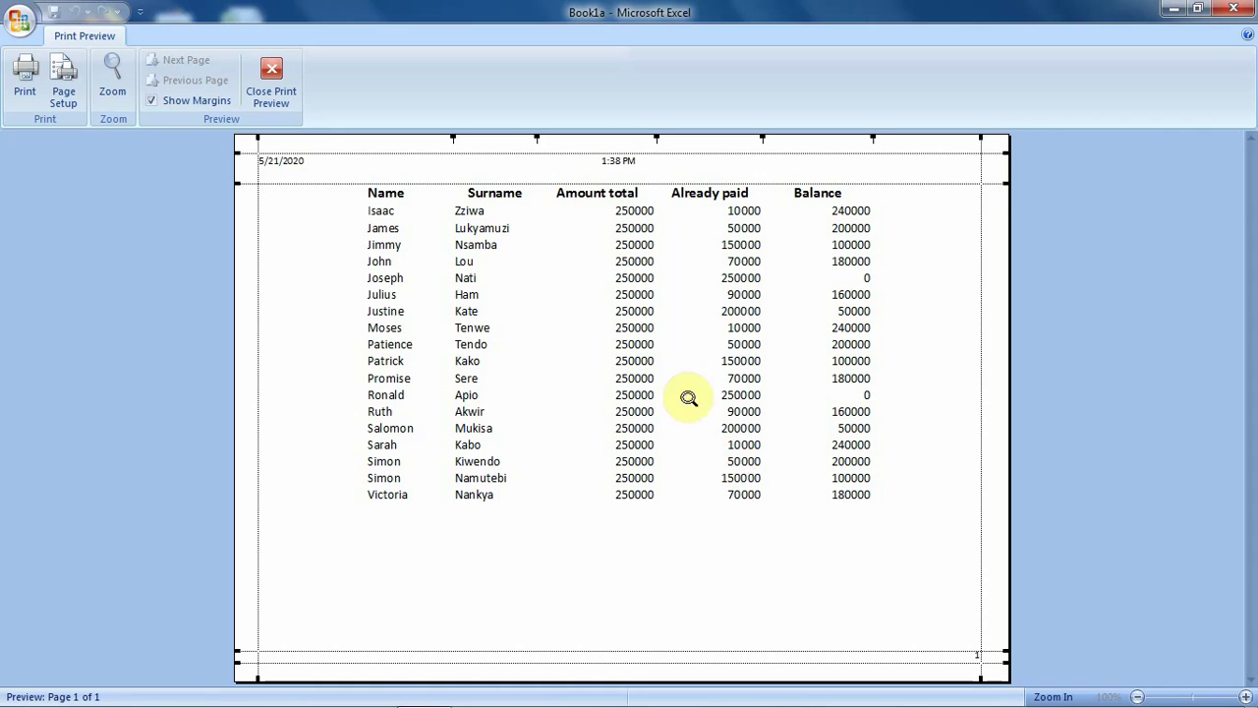
- Close the print preview and bring up the page layout settings for the worksheet
left_click(26, 79)
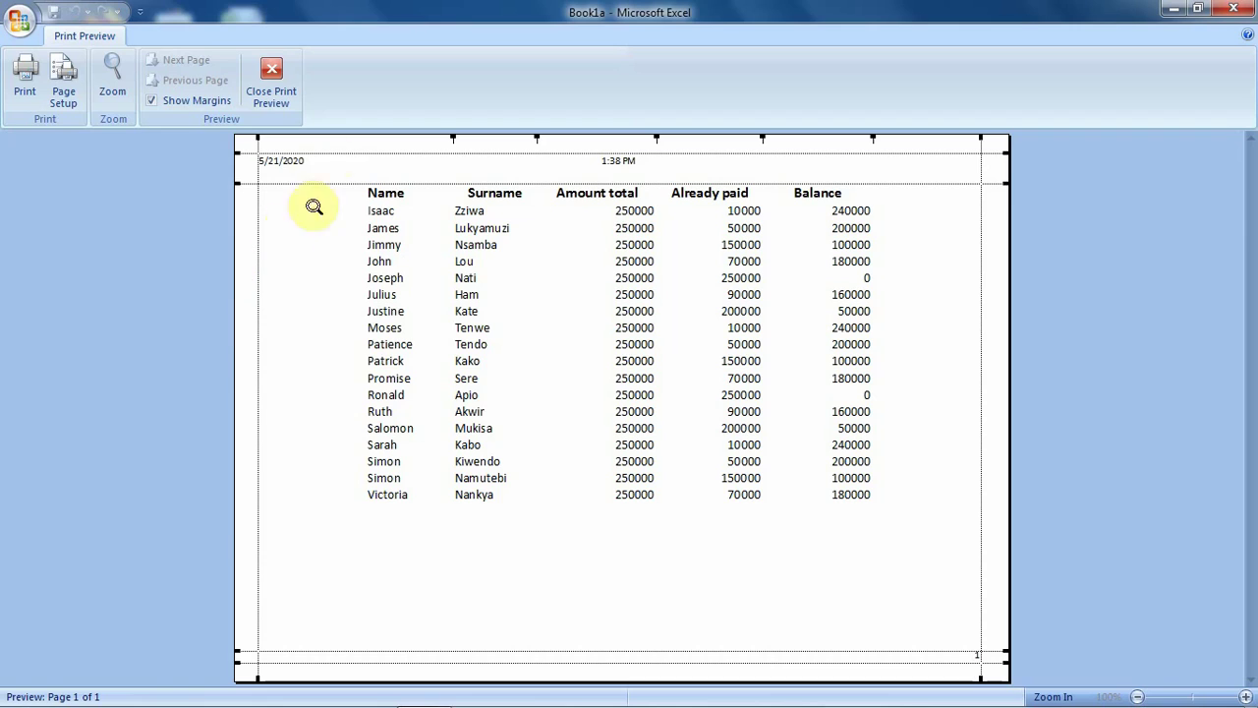
left_click(280, 71)
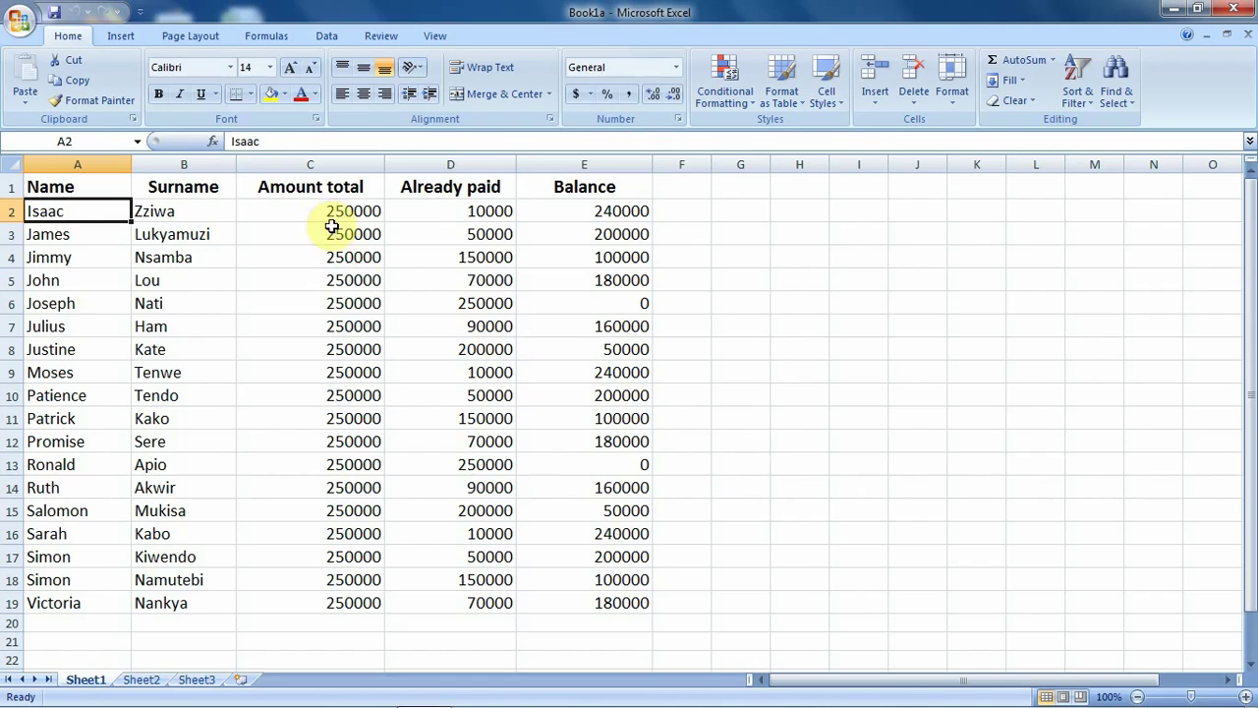
left_click(189, 37)
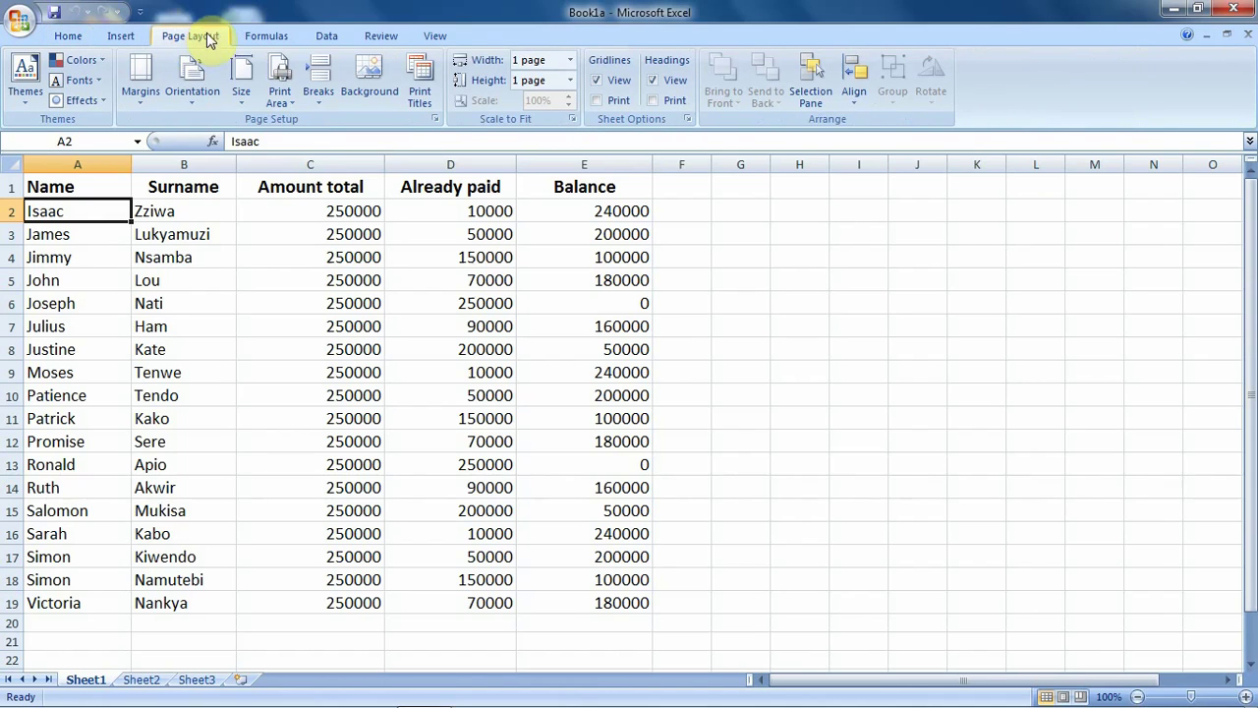
- Set the range A1:C6, covering the first five people's names, surnames and total amounts, as the print area
left_click(291, 102)
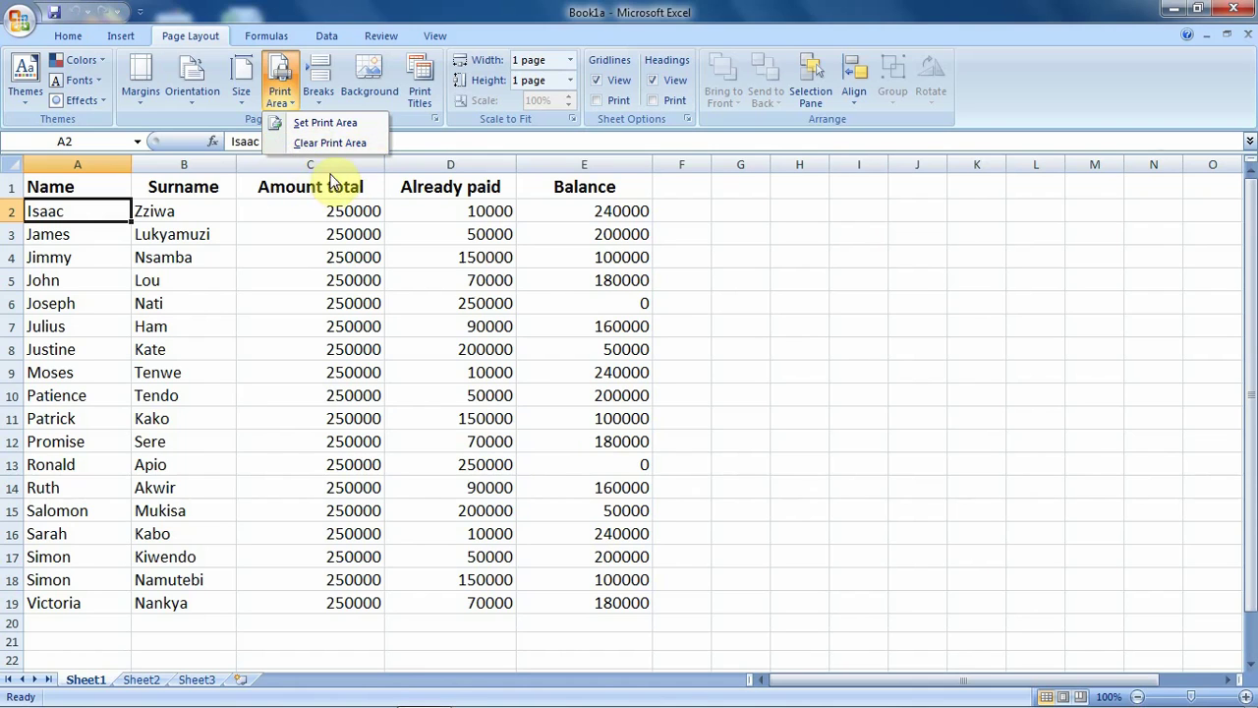
left_click(745, 302)
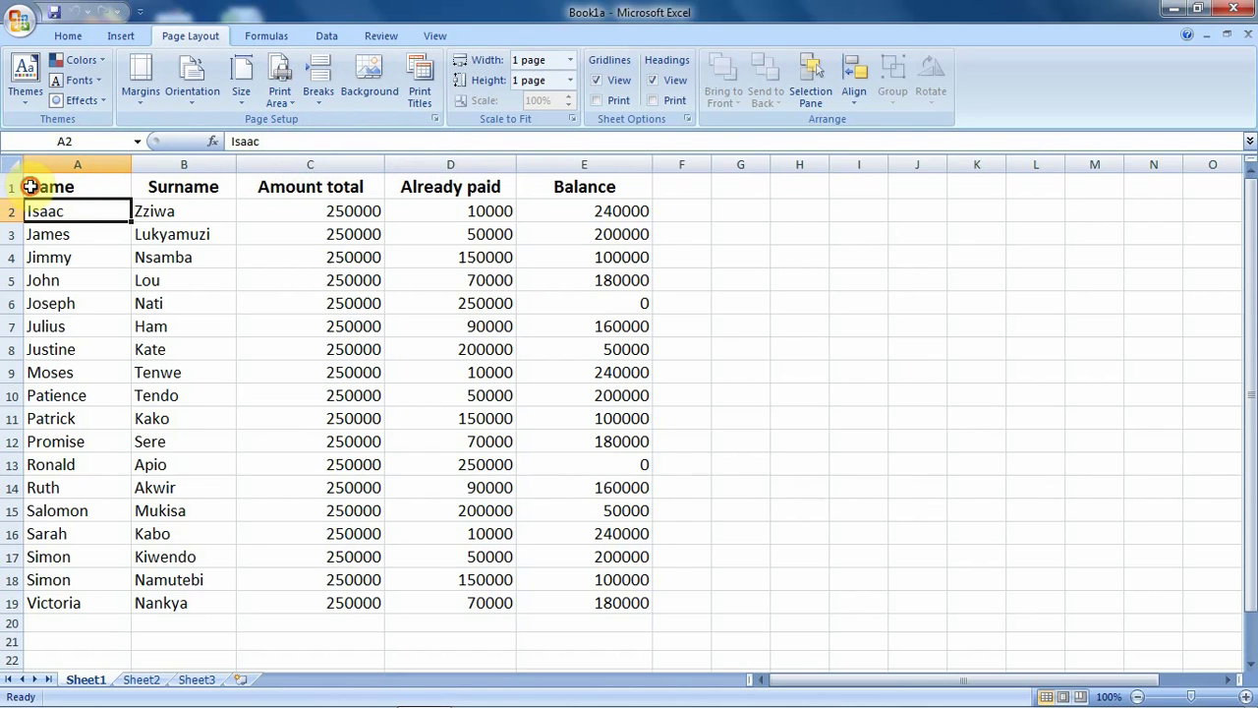
left_click_drag(30, 186, 273, 193)
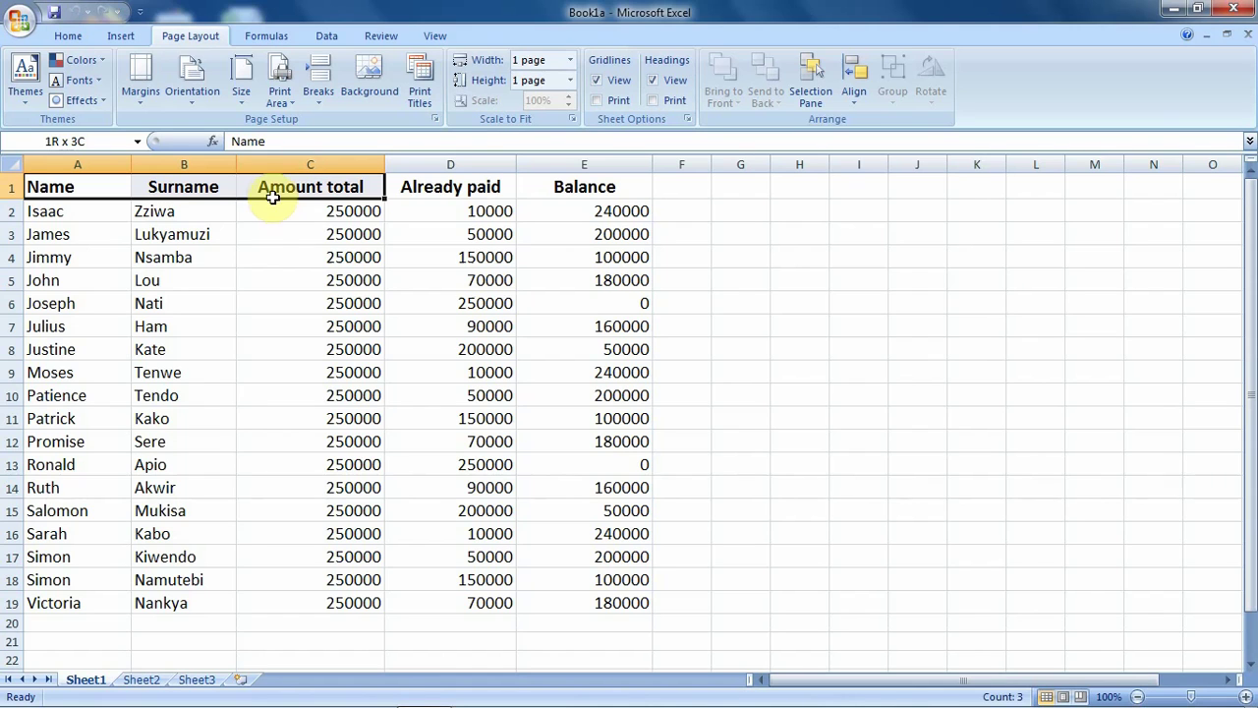
left_click_drag(273, 197, 274, 294)
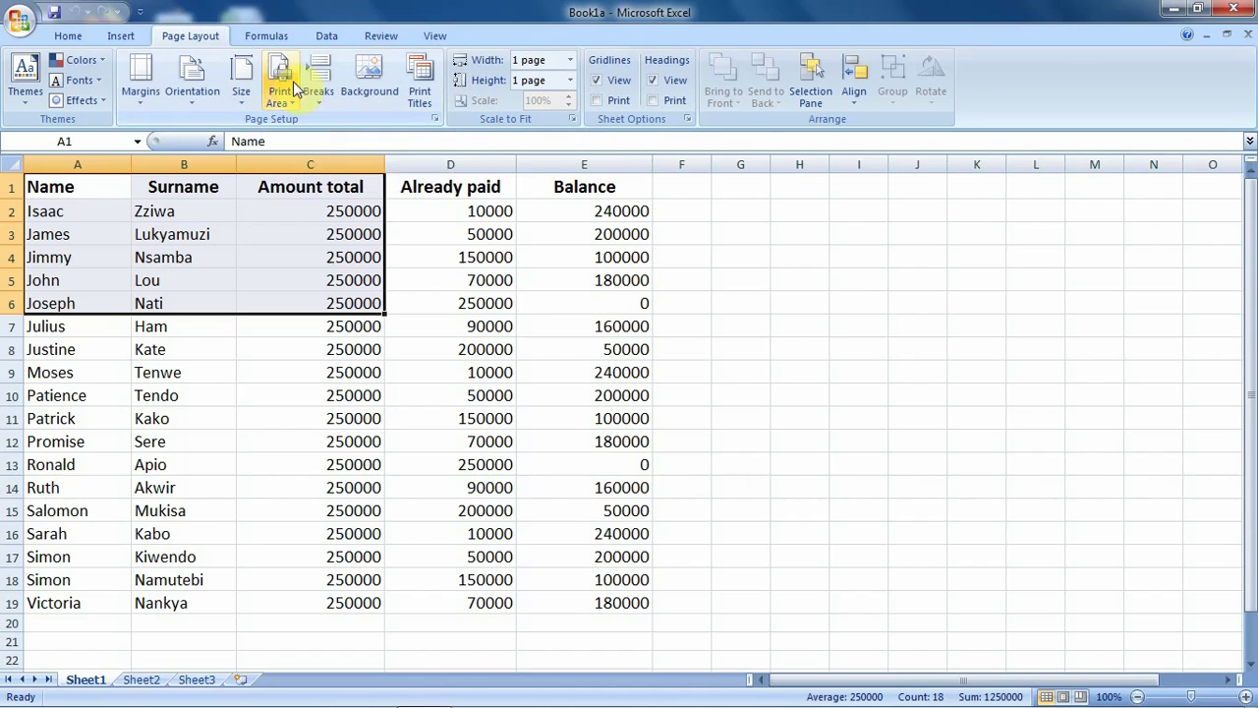
left_click(293, 110)
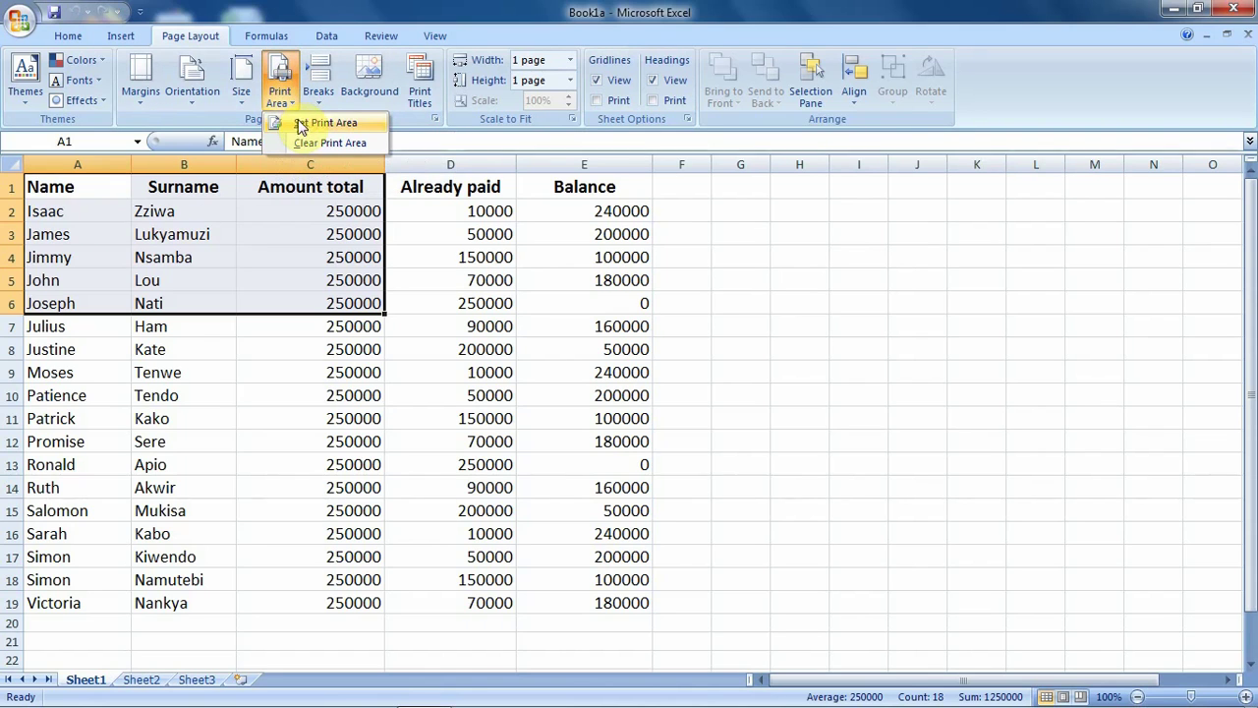
left_click(351, 122)
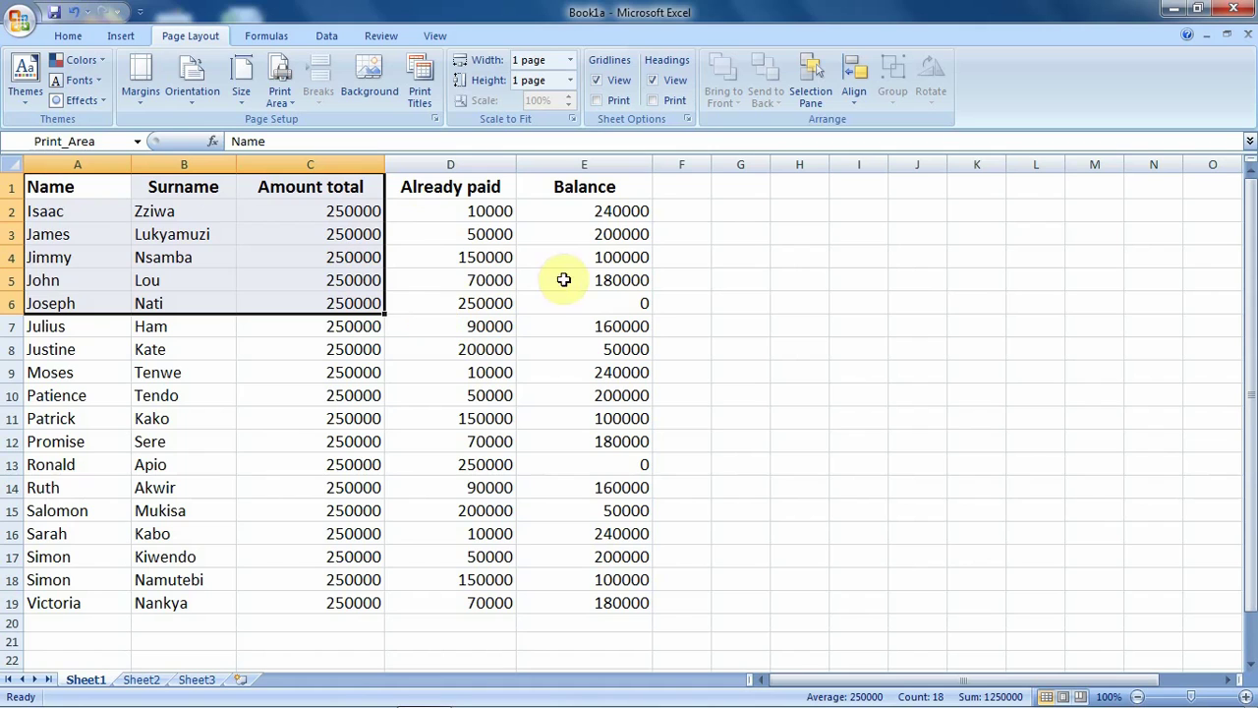
left_click(703, 252)
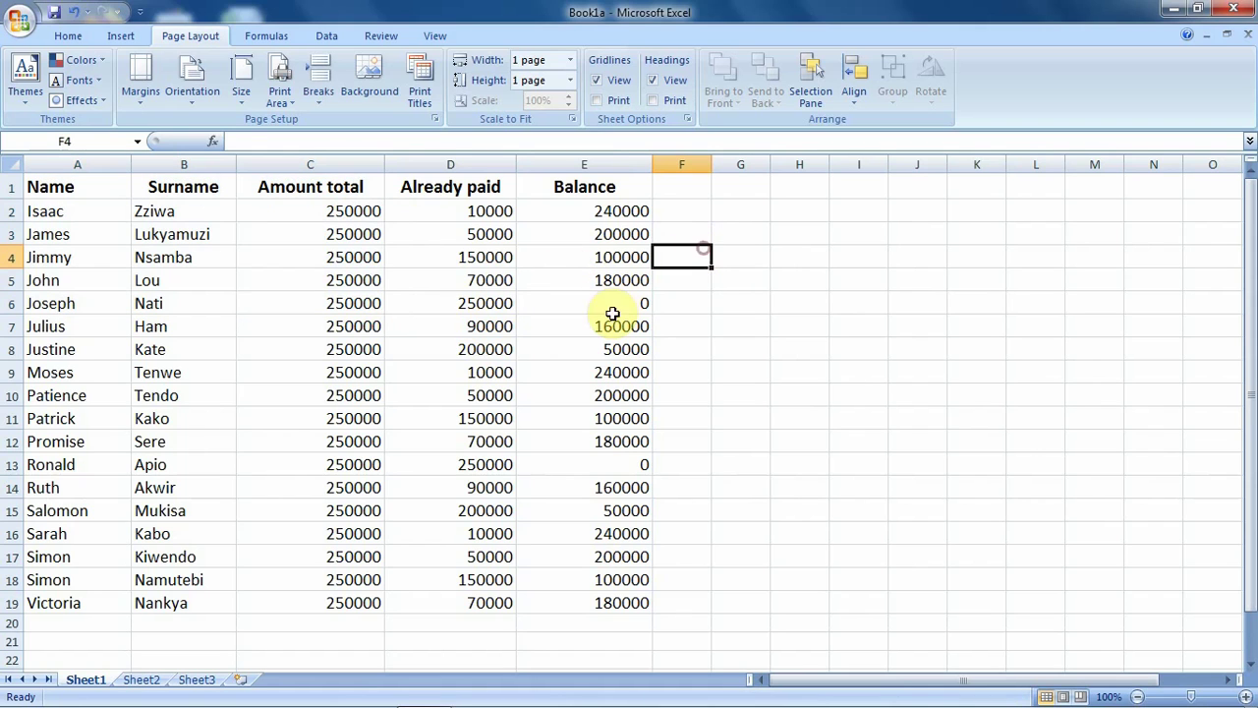
- Check the restricted print area in the print preview and return to the worksheet
left_click(19, 23)
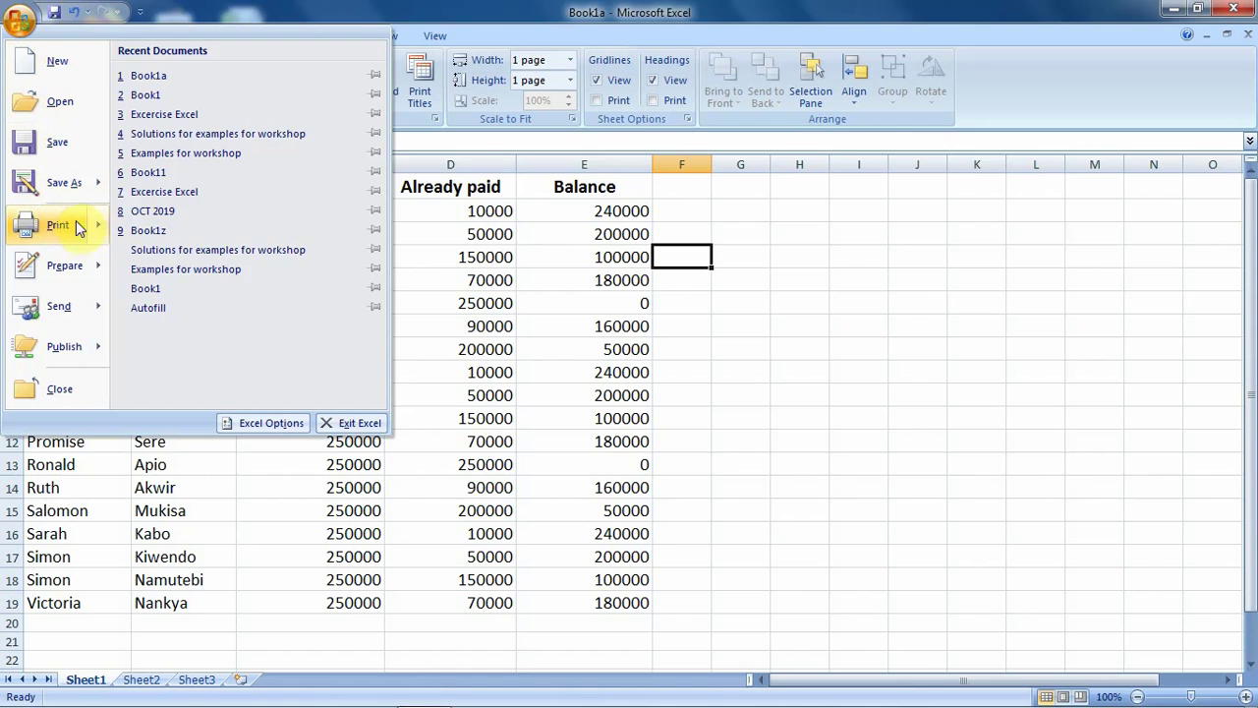
mouse_move(77, 225)
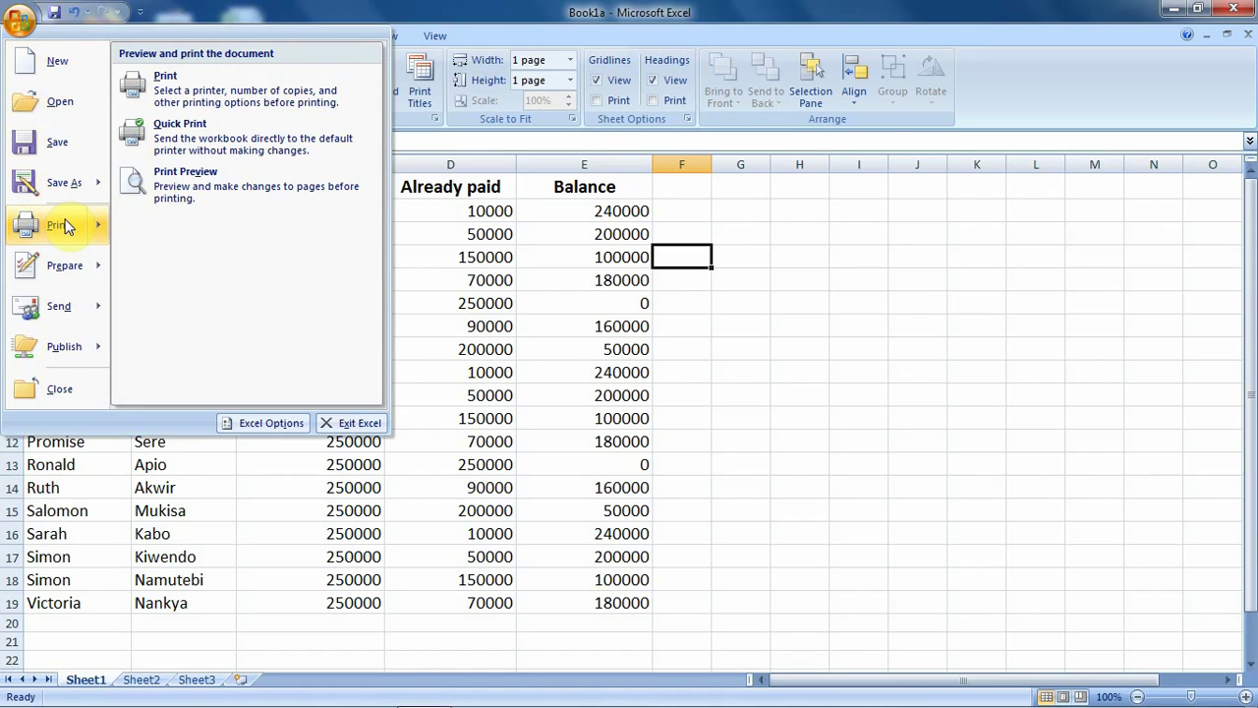
left_click(200, 186)
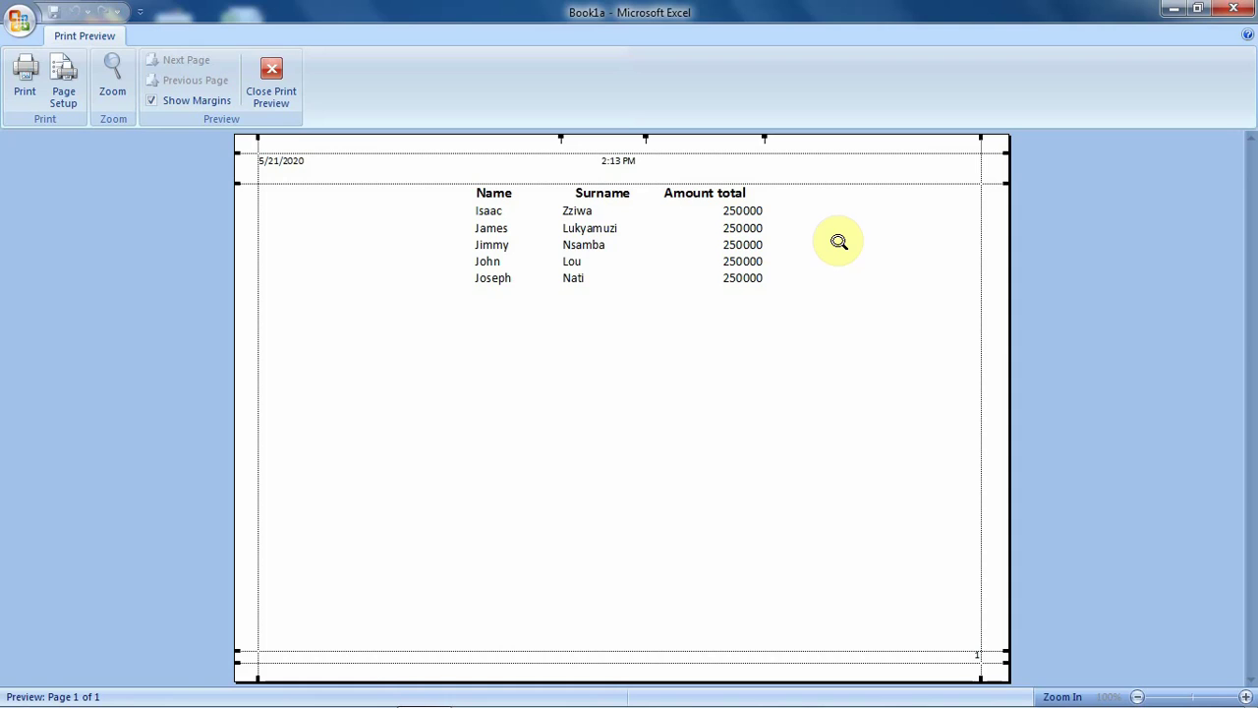
left_click(275, 75)
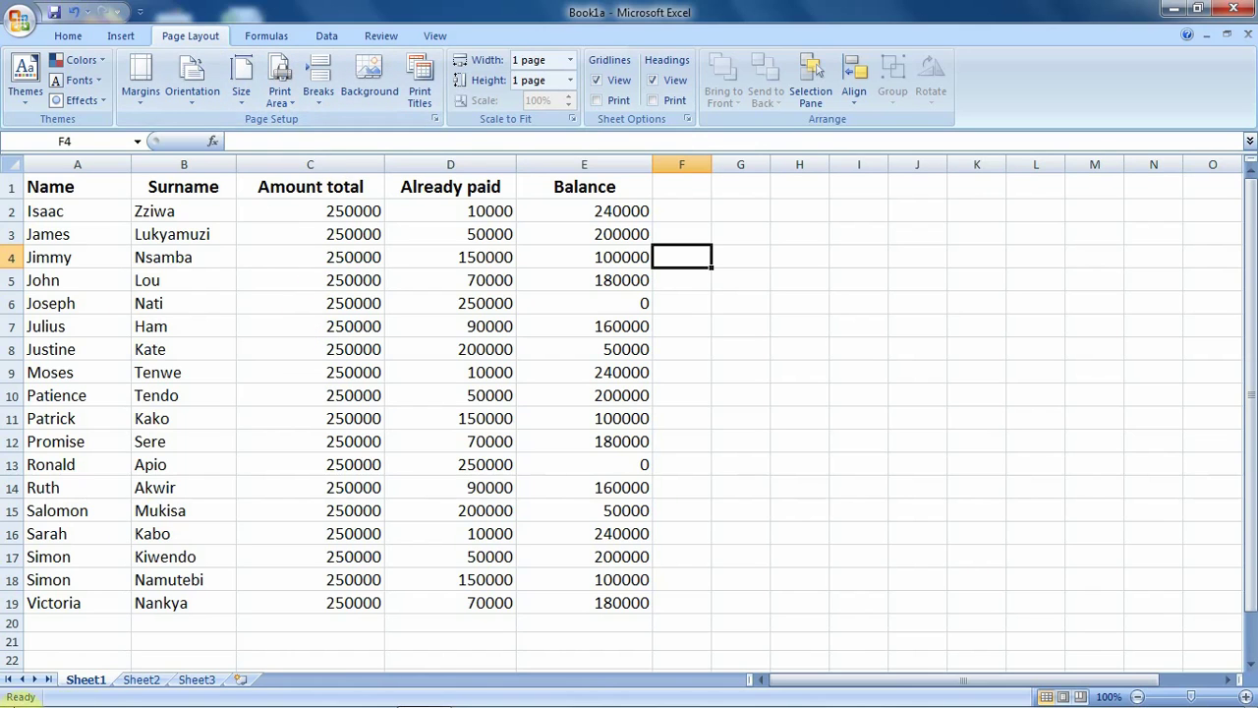
- Clear the print area, check the whole table in the print preview and return to the worksheet
left_click(297, 109)
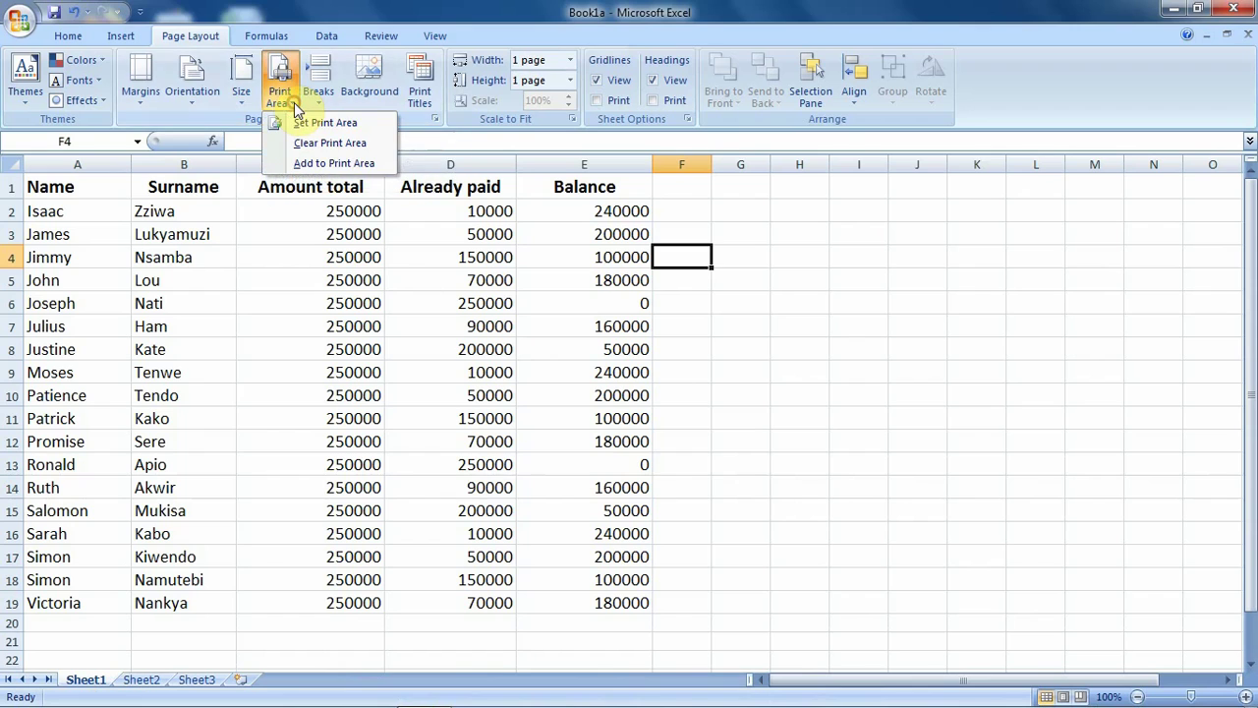
left_click(344, 144)
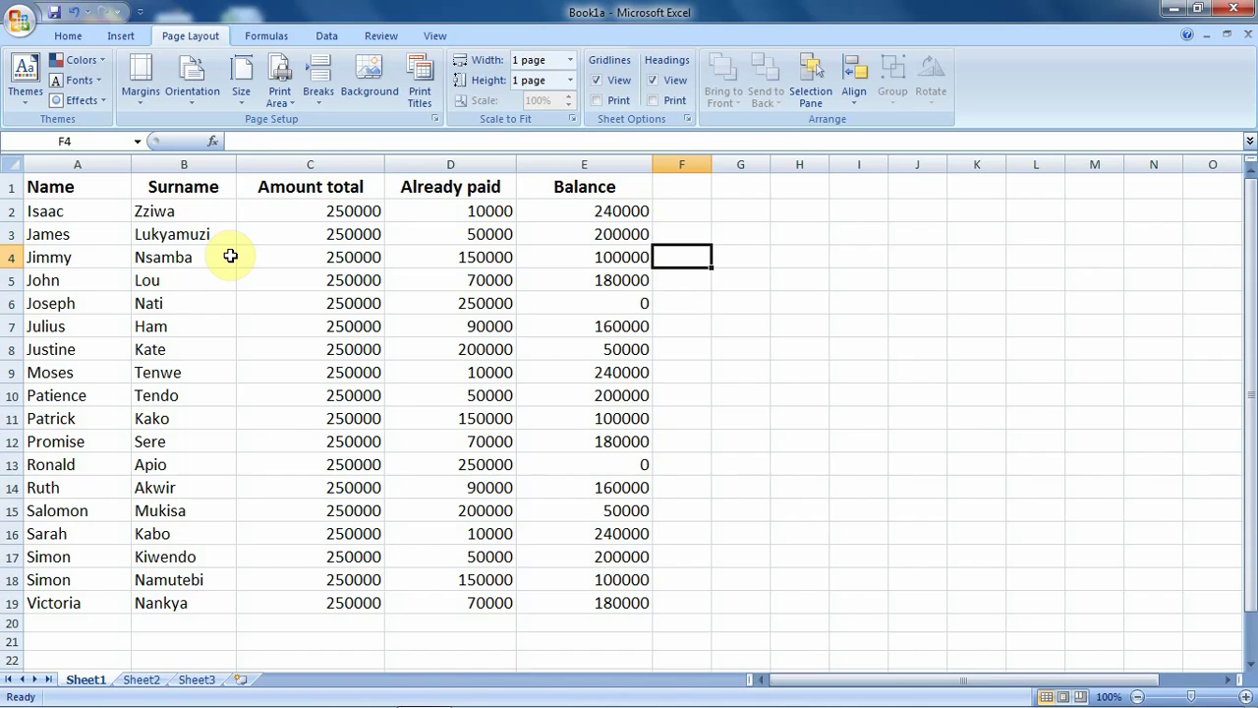
left_click(21, 30)
mouse_move(40, 226)
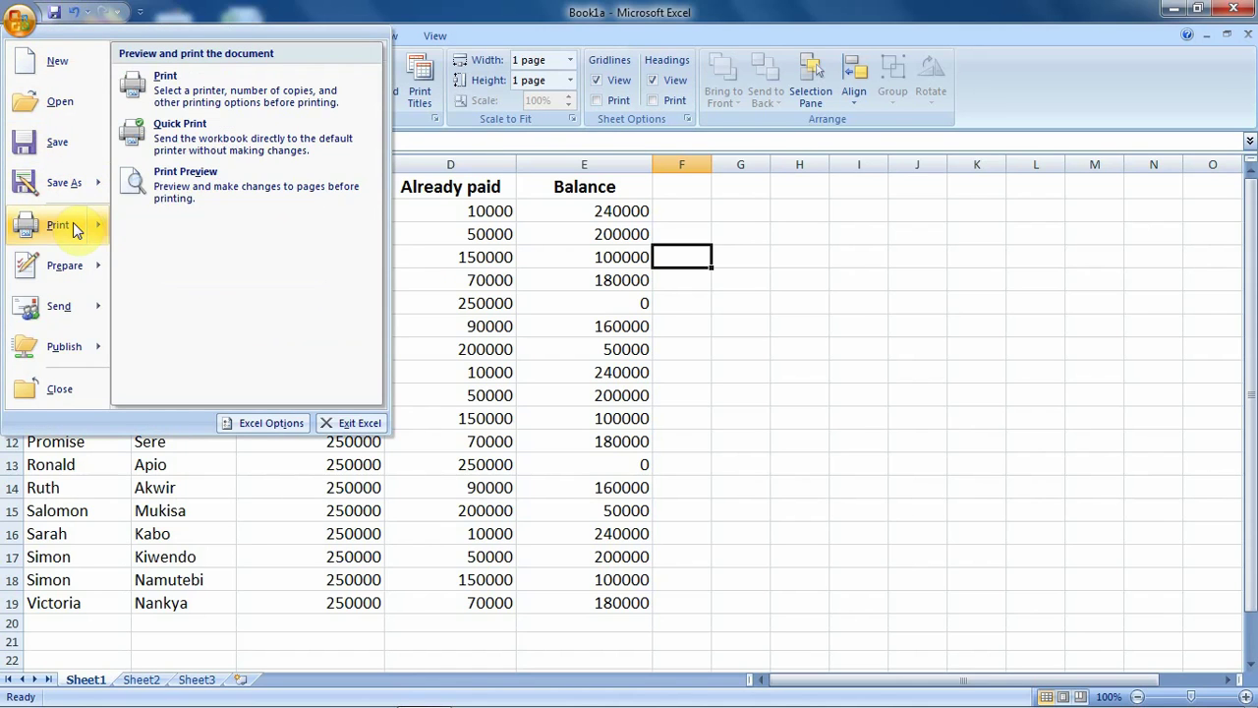
left_click(236, 188)
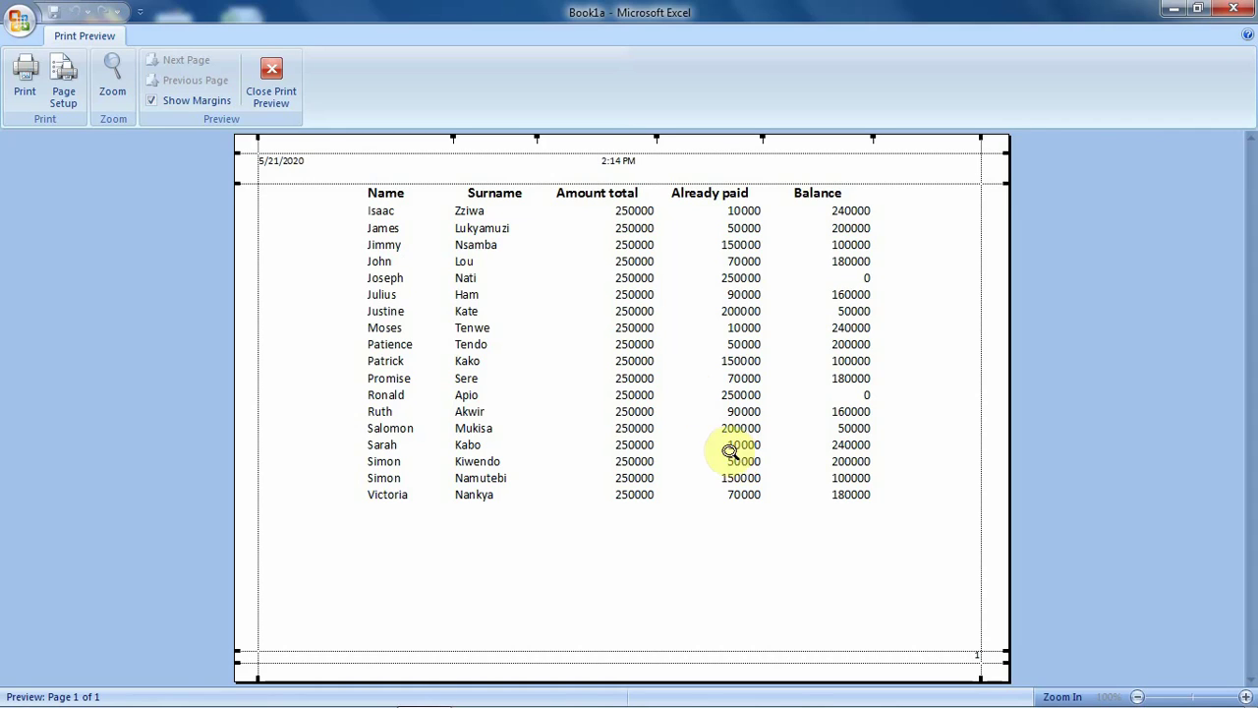
left_click(272, 79)
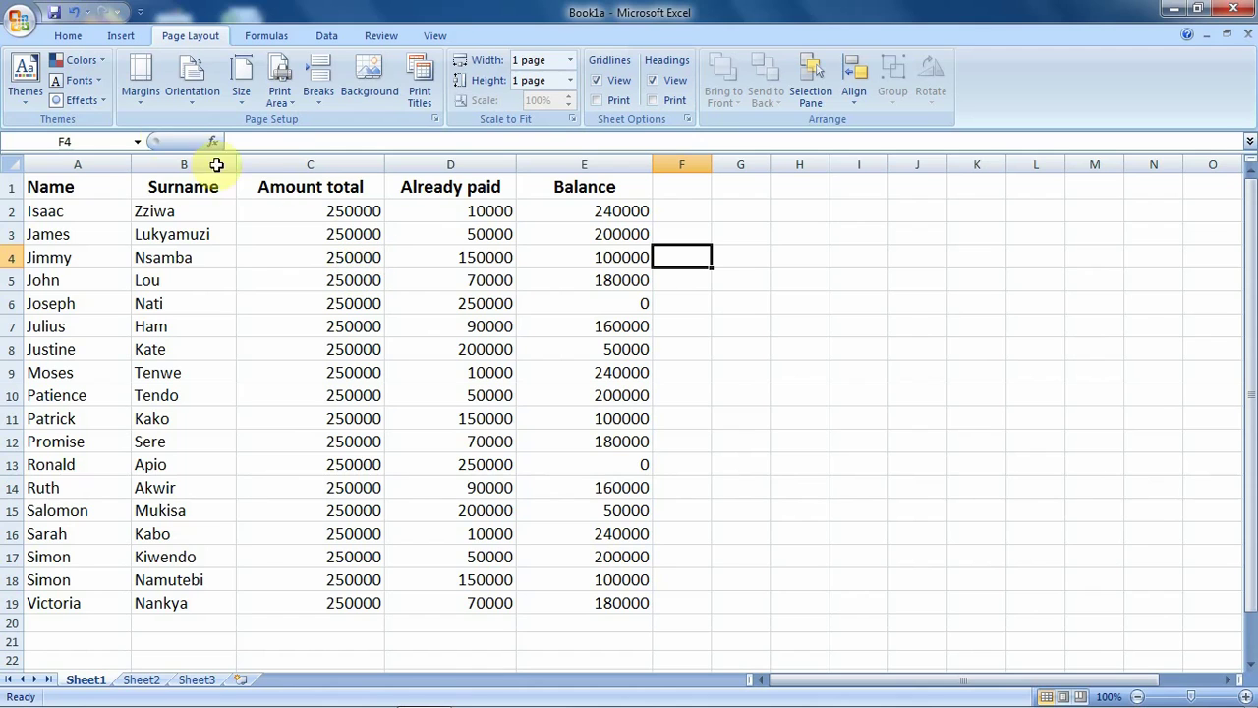
- Open the print settings for the worksheet and choose the printer HP PSC 1500 series (Copy 2)
left_click(22, 20)
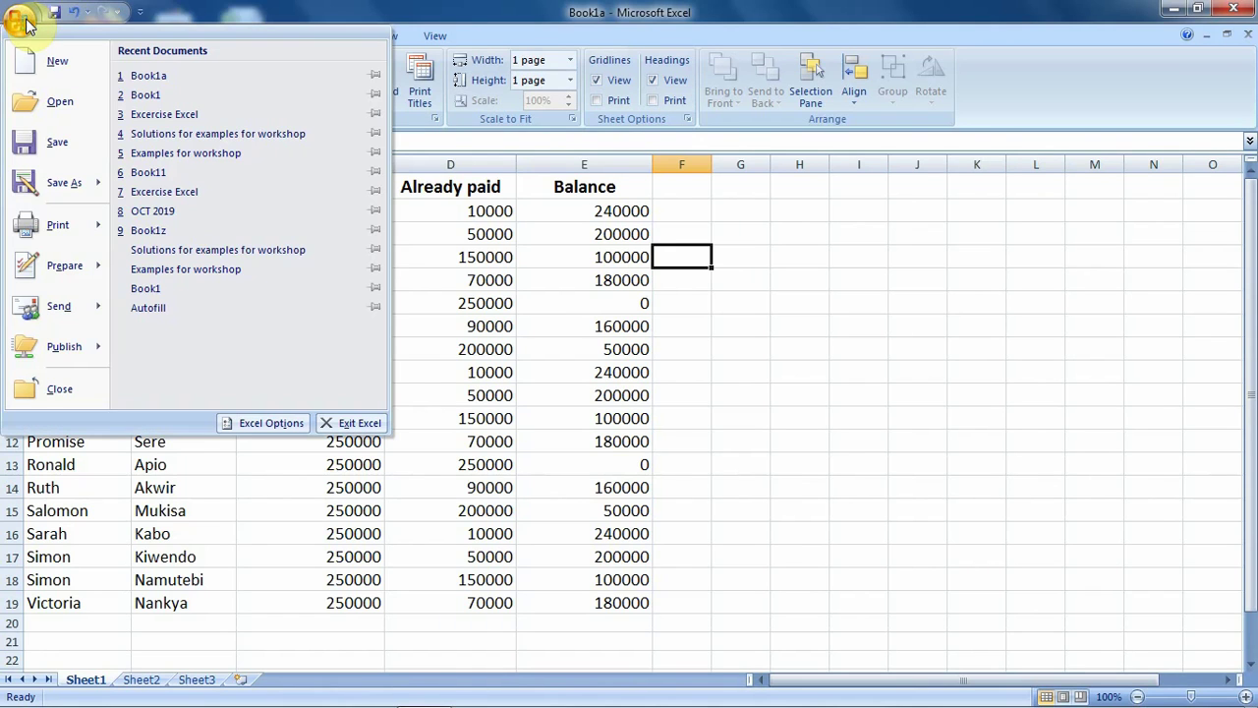
mouse_move(56, 225)
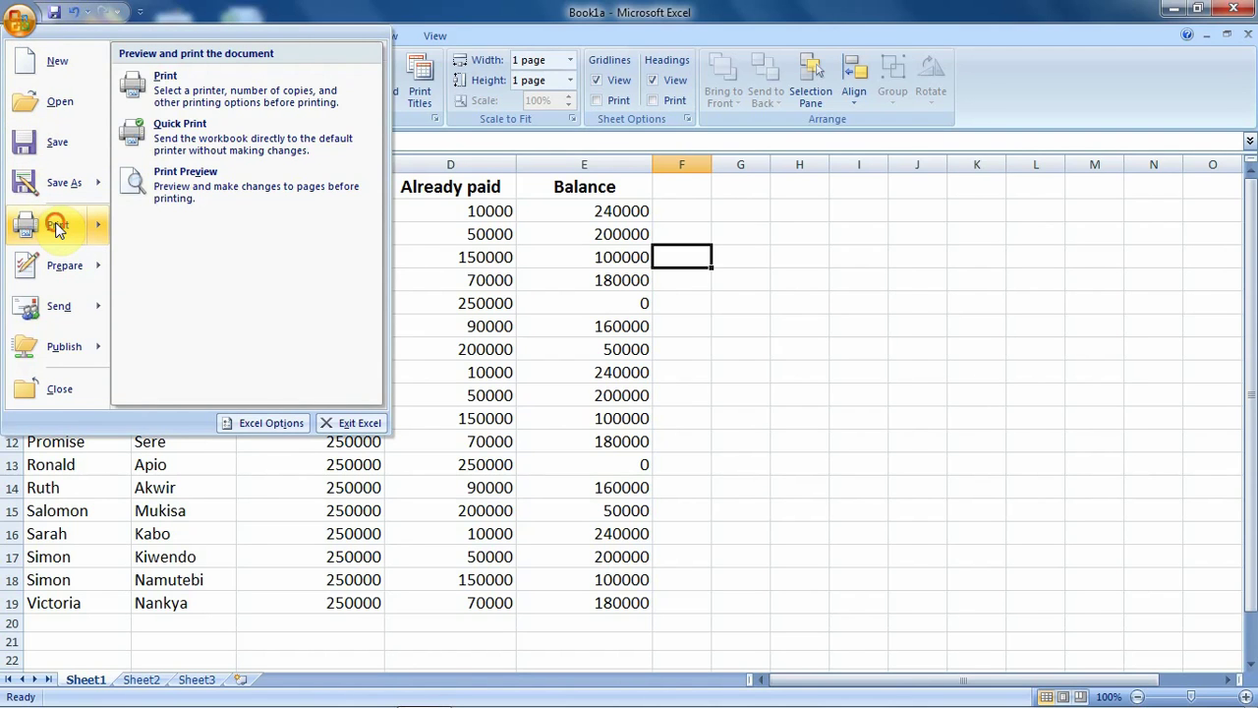
left_click(56, 225)
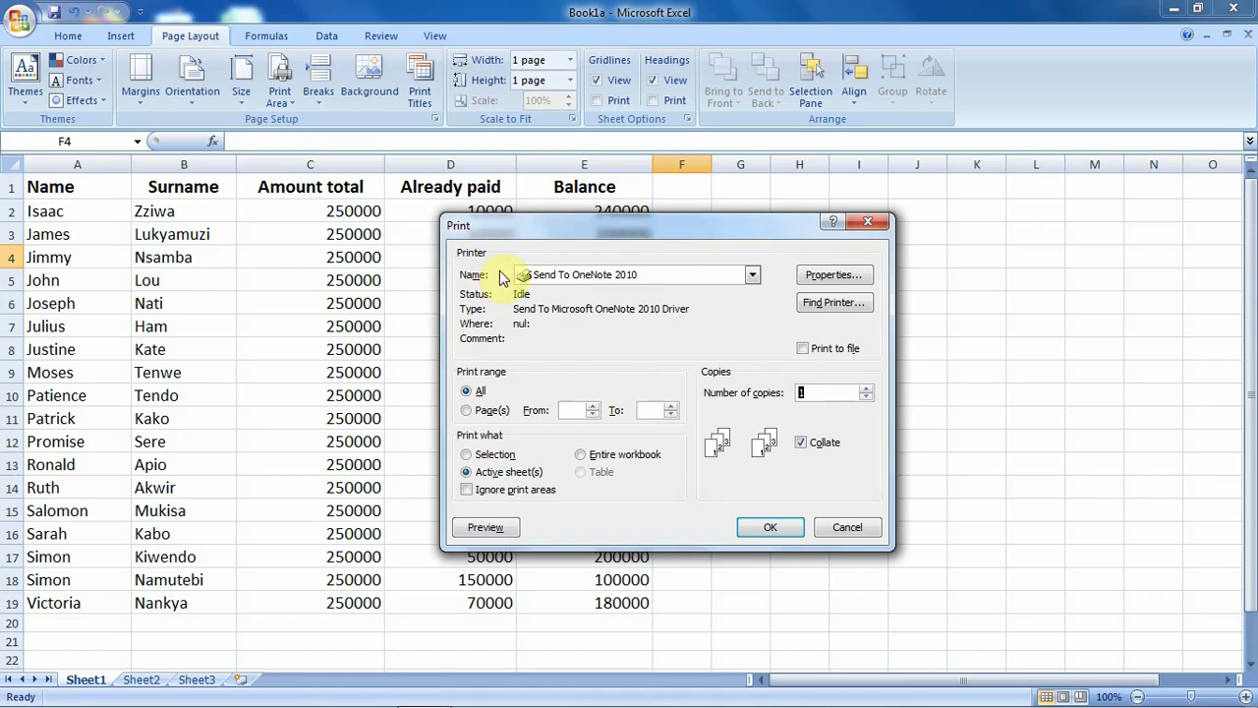
left_click(753, 278)
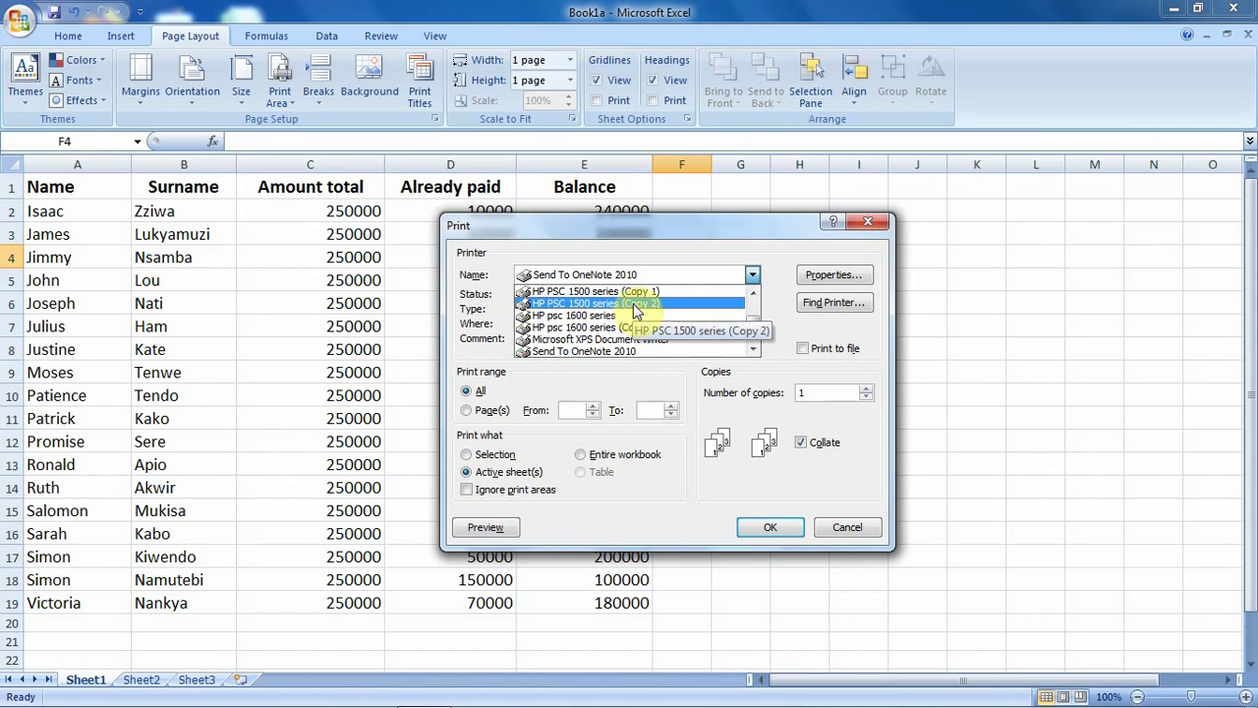
key("Escape")
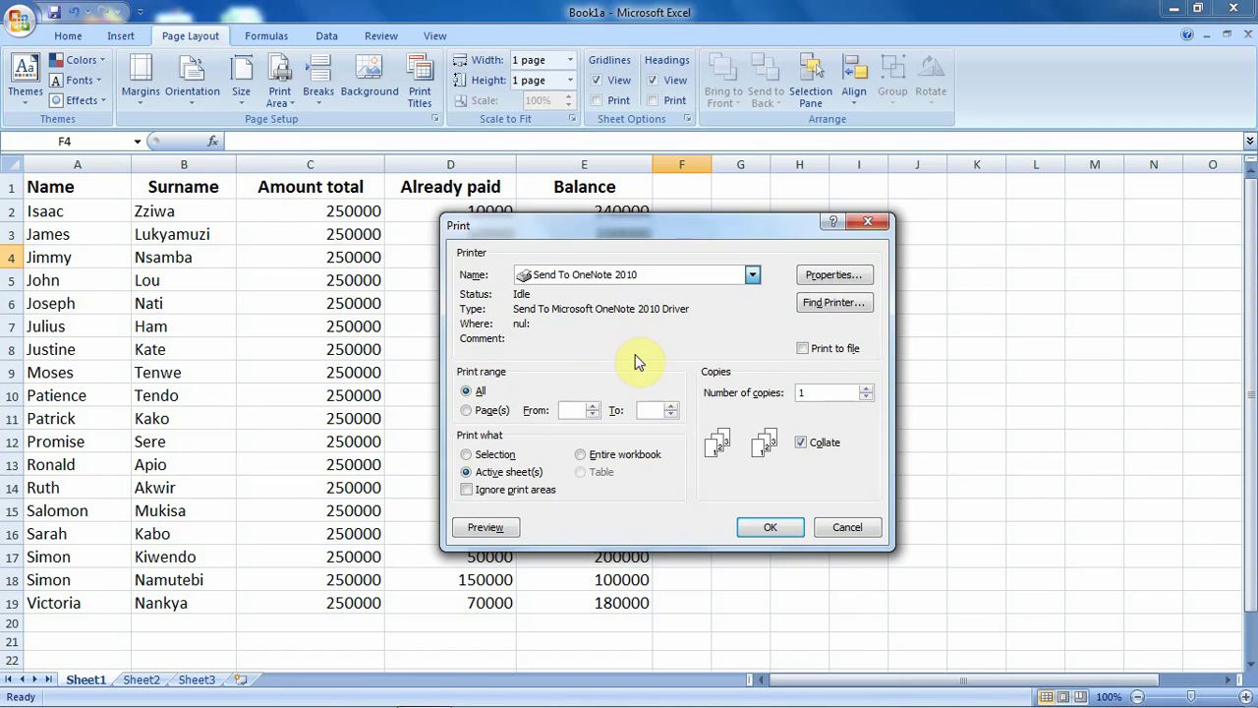
key("Down")
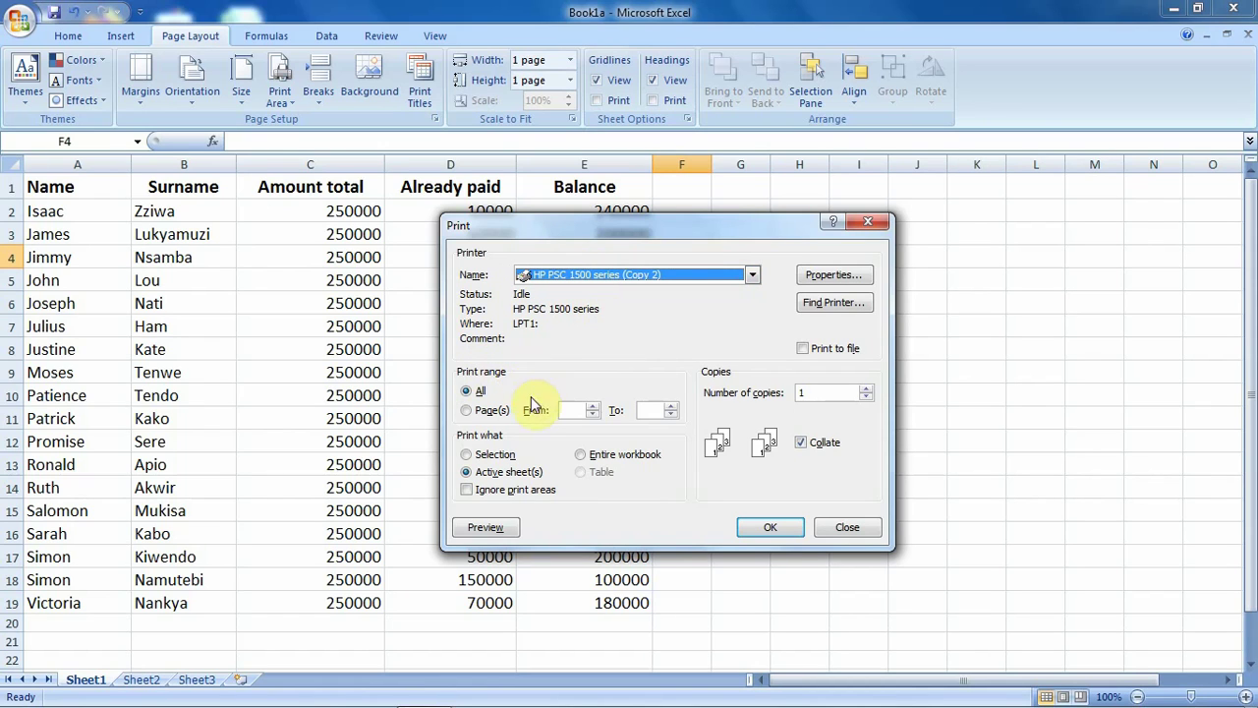
- Try a page-range print of the active sheet with 2 copies, and close the print settings without printing
left_click(468, 416)
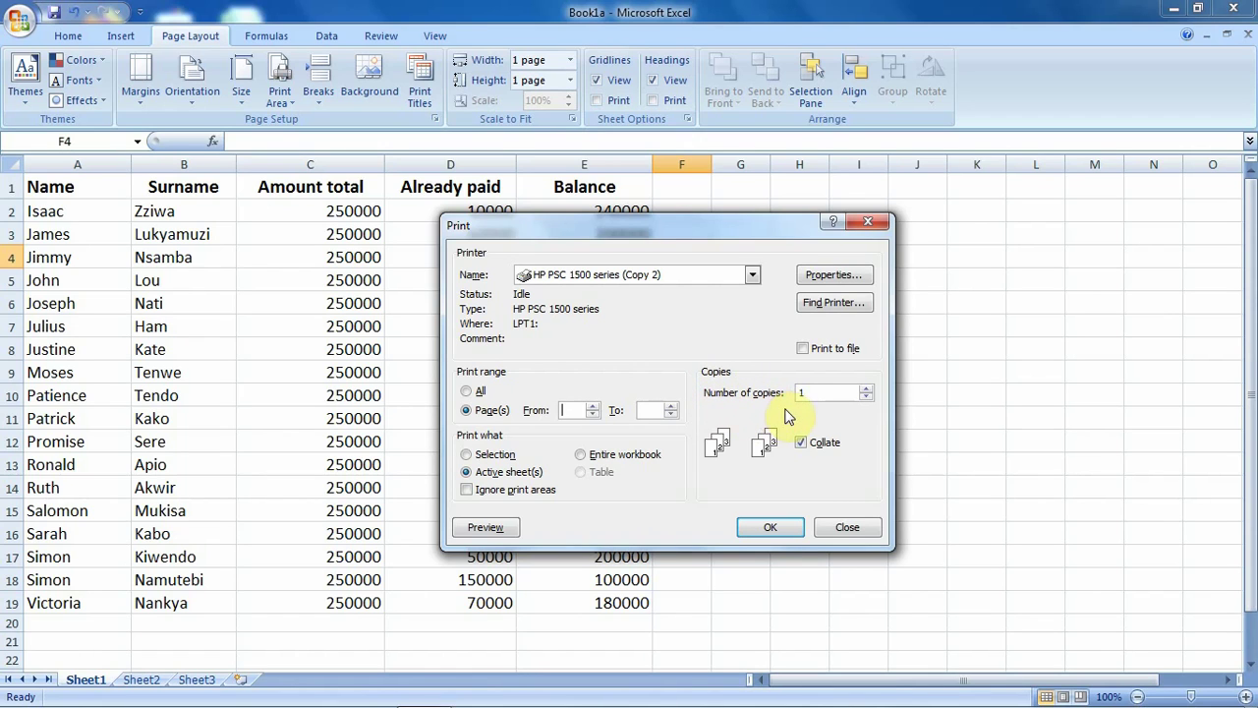
left_click(868, 390)
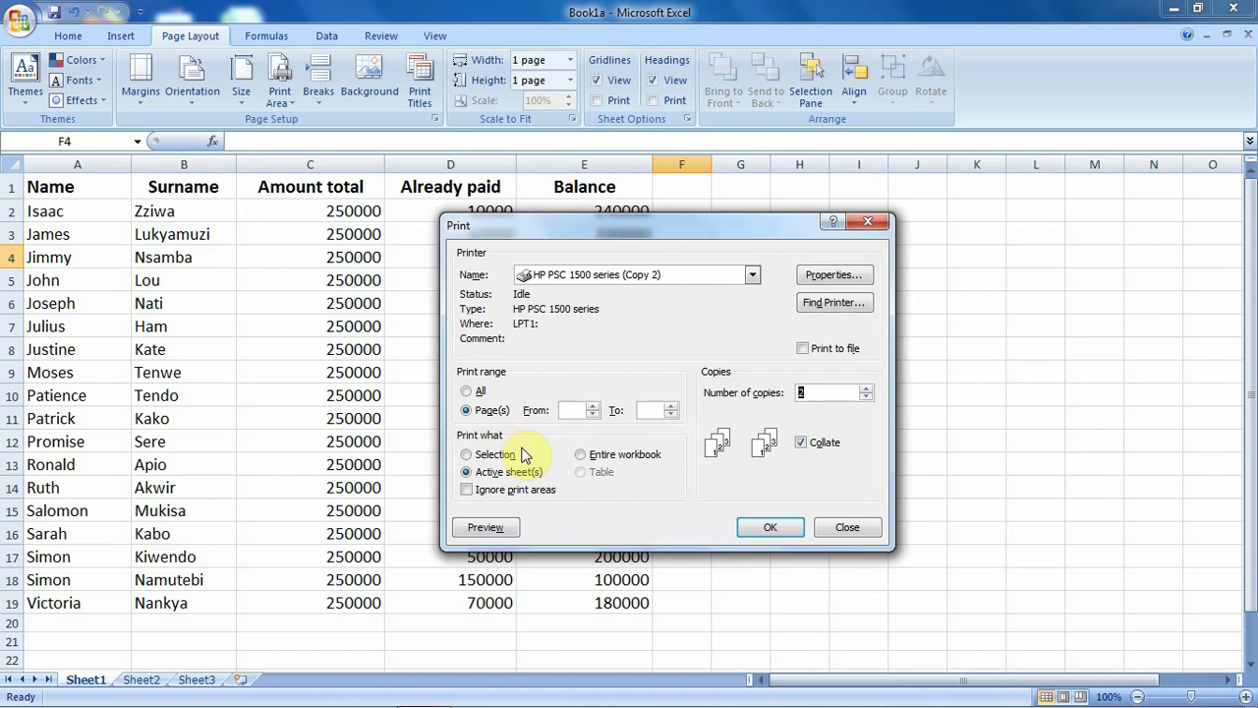
left_click(468, 473)
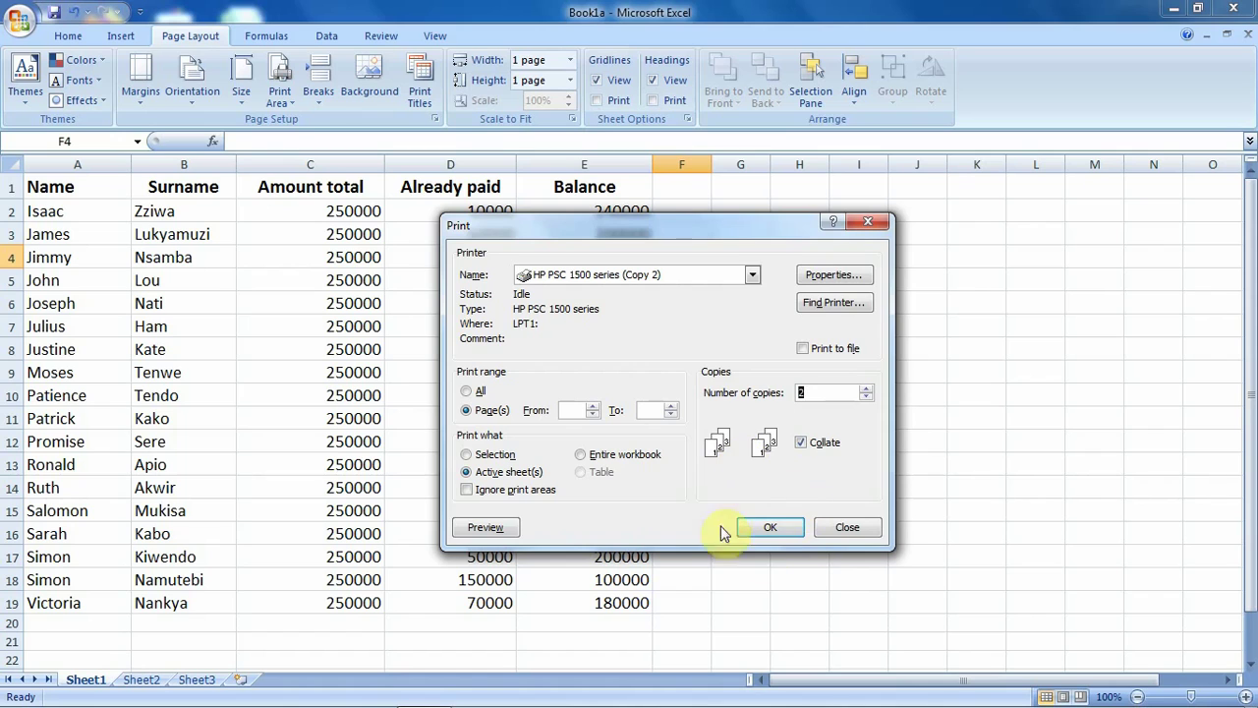
left_click(848, 530)
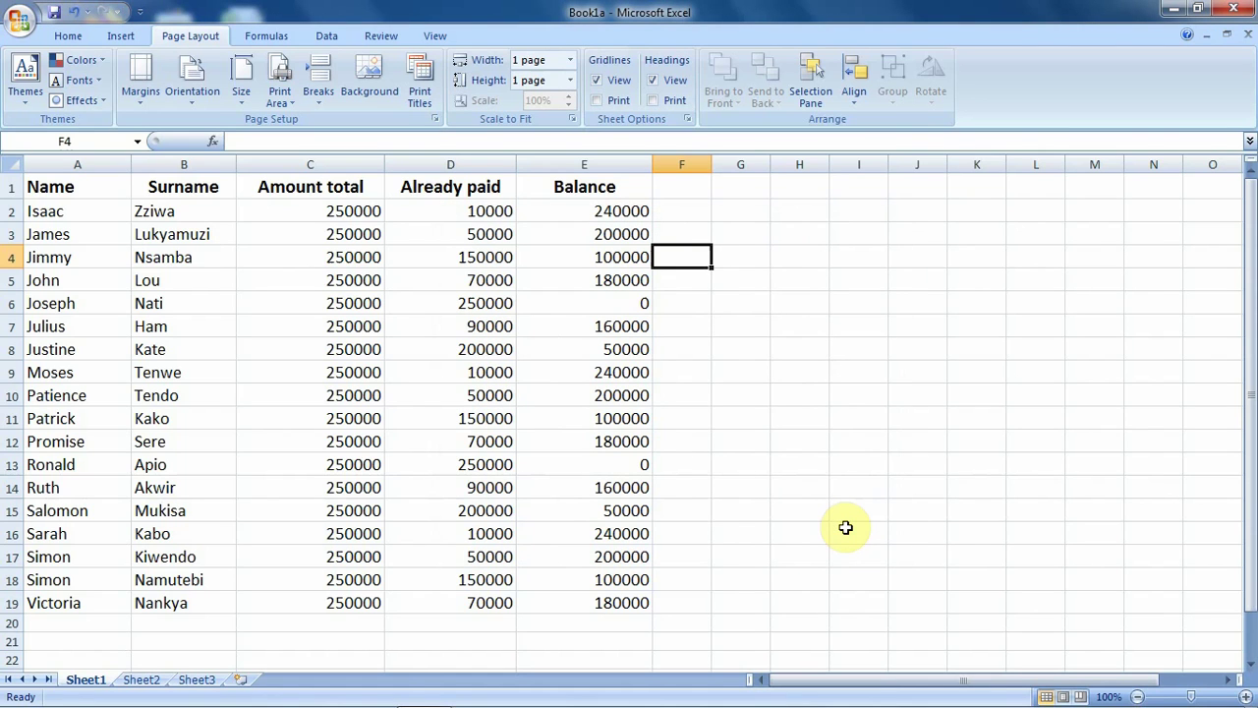